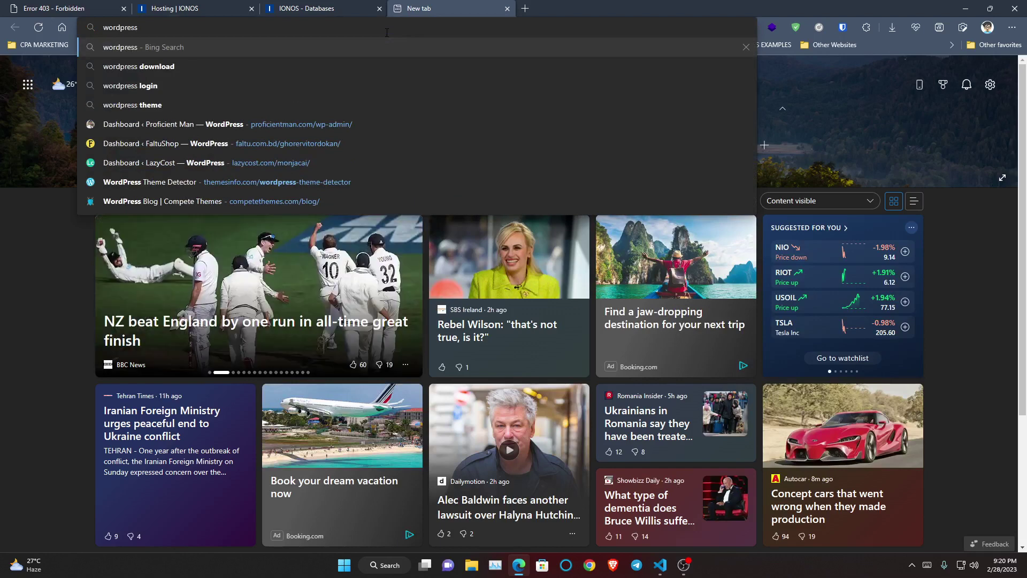
Search for 'wordpress download' and open the WordPress.org download page
left_click(298, 73)
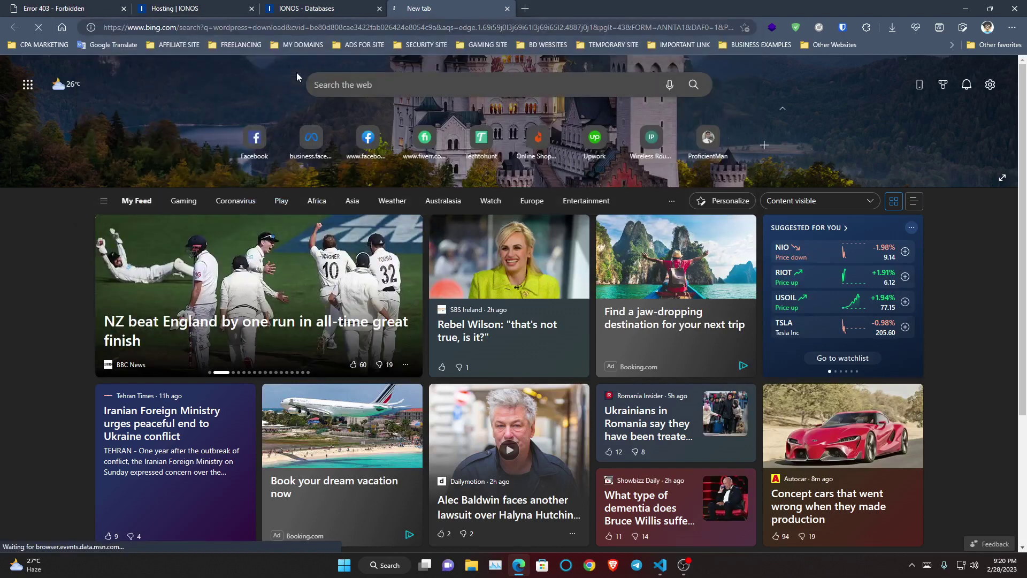
left_click(182, 155)
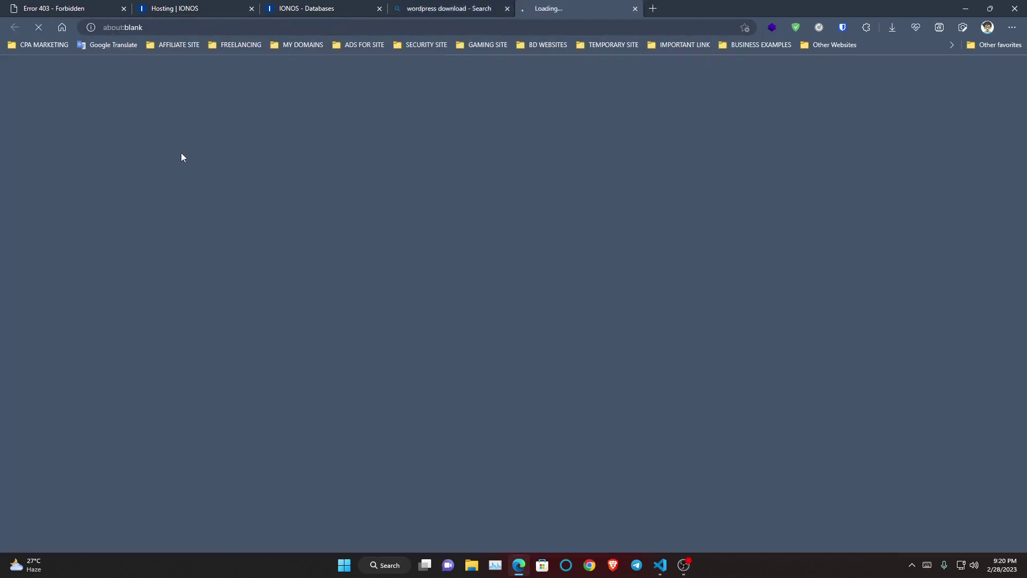
left_click(500, 9)
left_click(508, 9)
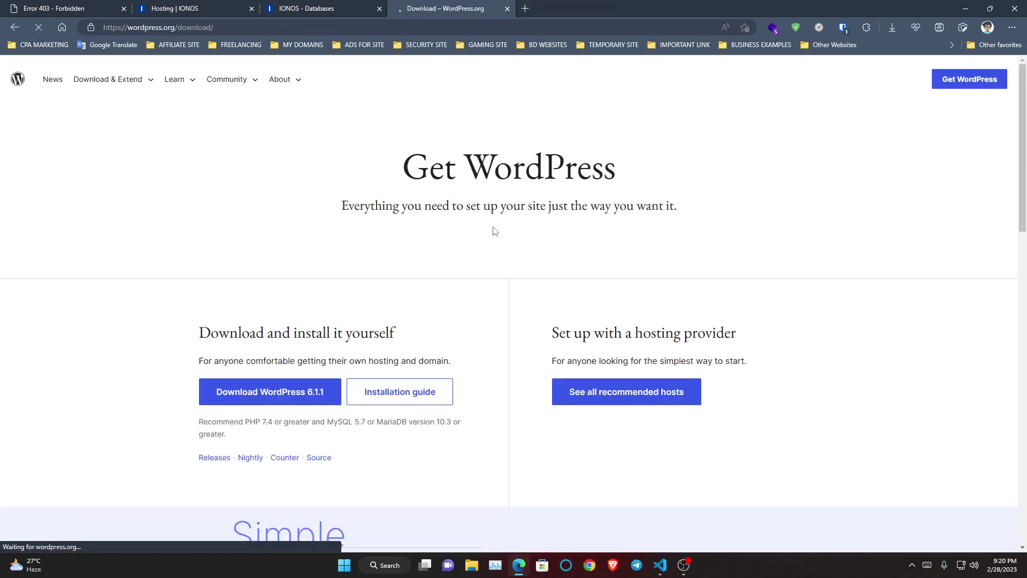
Download WordPress 6.1.1 and confirm the download has finished
left_click(276, 400)
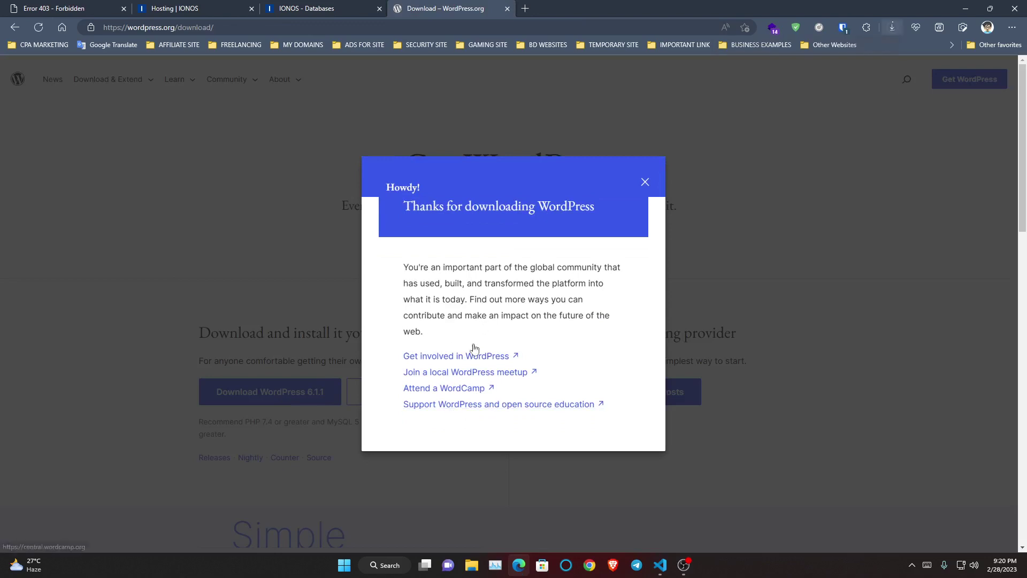
left_click(646, 182)
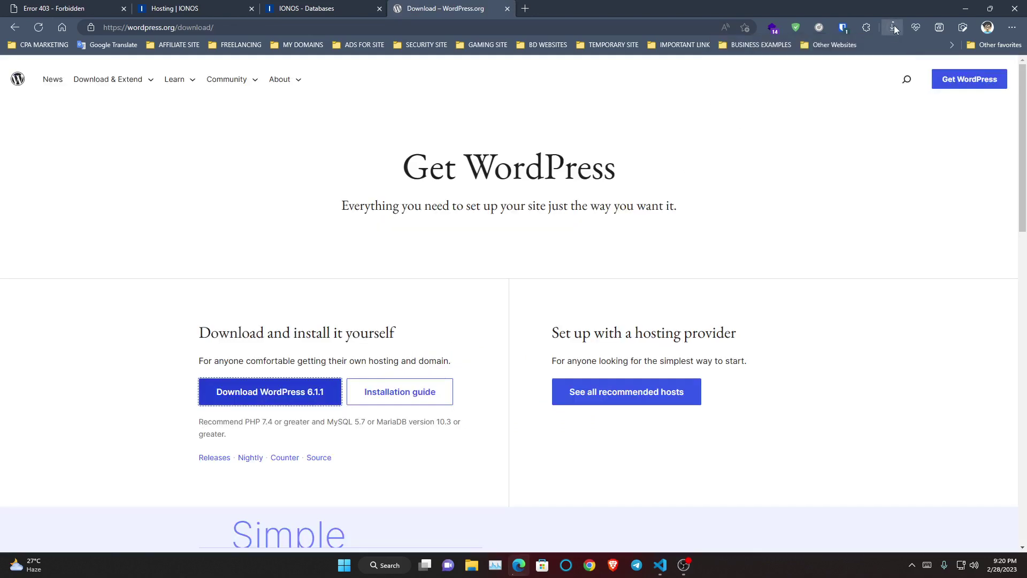
left_click(892, 27)
left_click(470, 175)
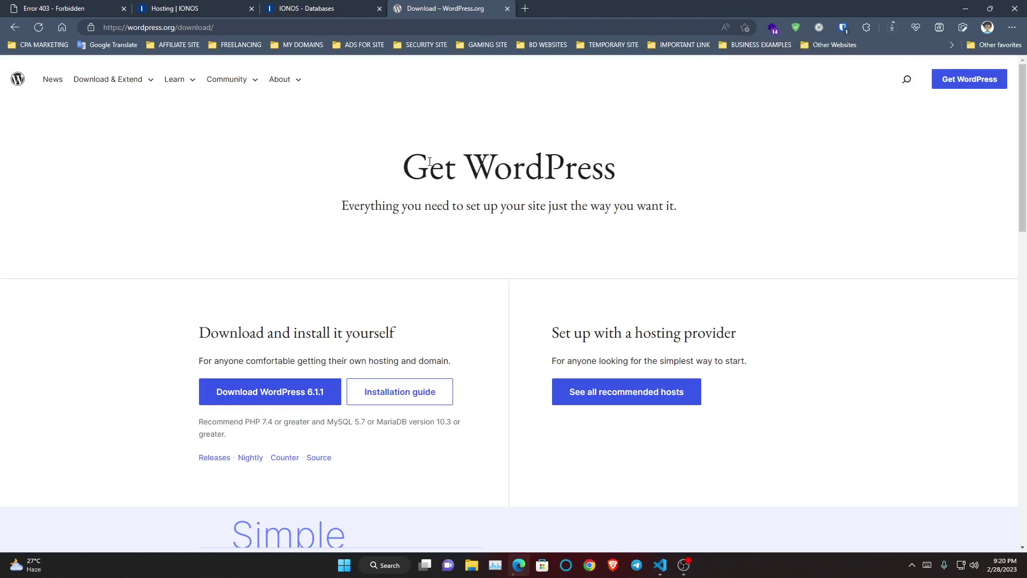
Start a new IONOS database, keeping MariaDB 10 as the type
left_click(312, 12)
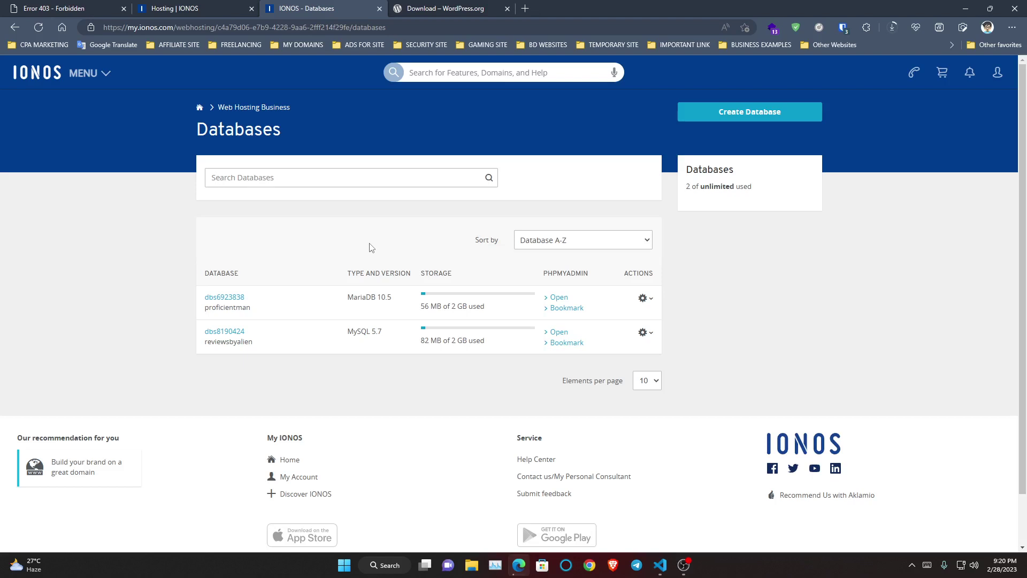
left_click(714, 121)
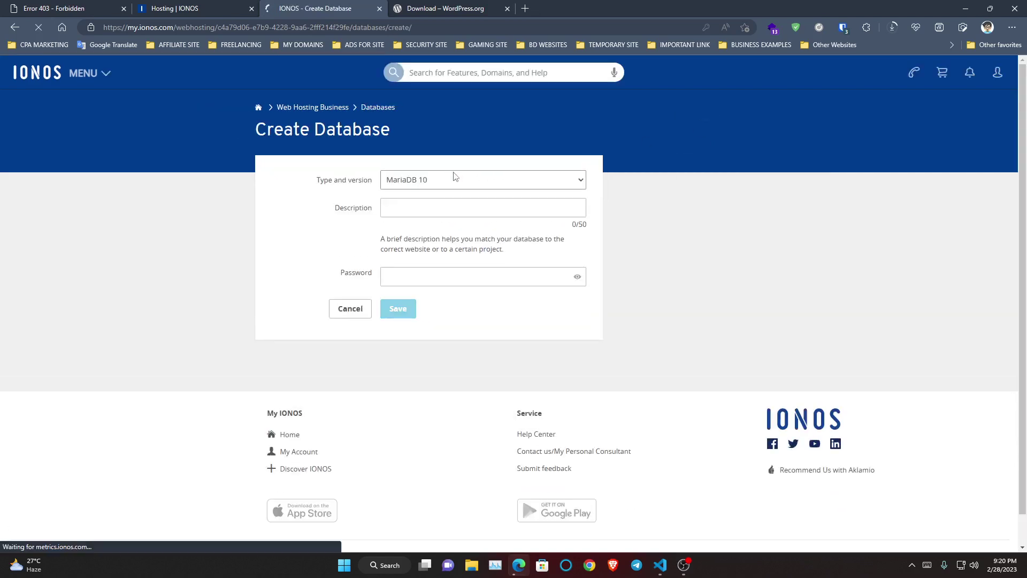
left_click(433, 186)
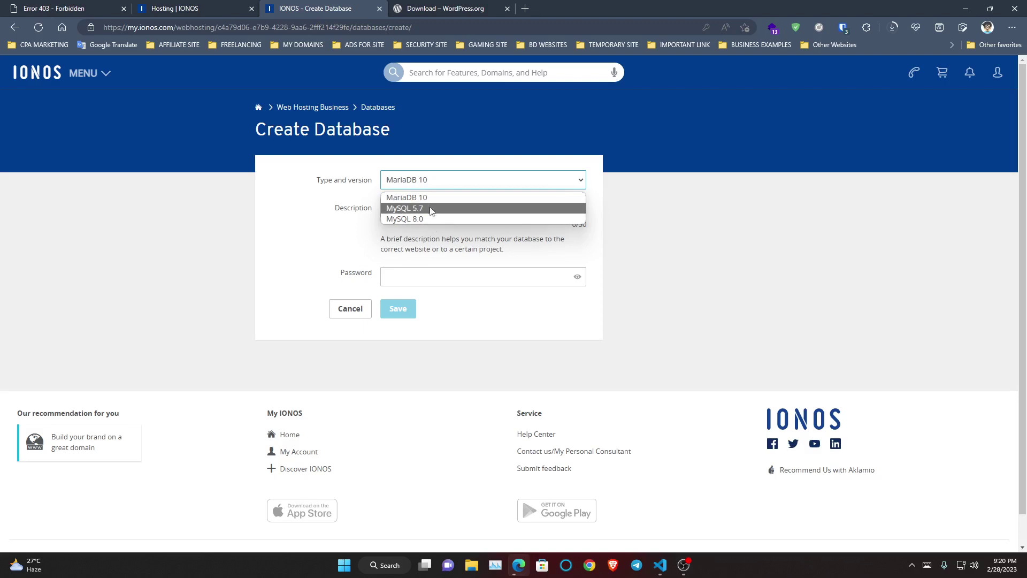
left_click(417, 198)
left_click(416, 207)
Set the description to reviewsbyalien after removing the saved suggestions alien and WordHero
left_click(417, 207)
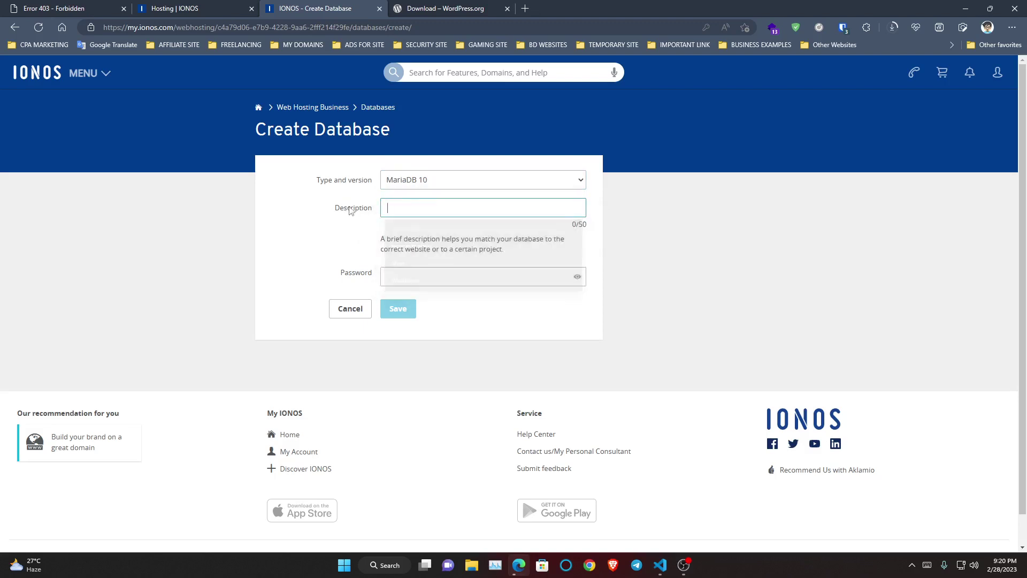
left_click(417, 207)
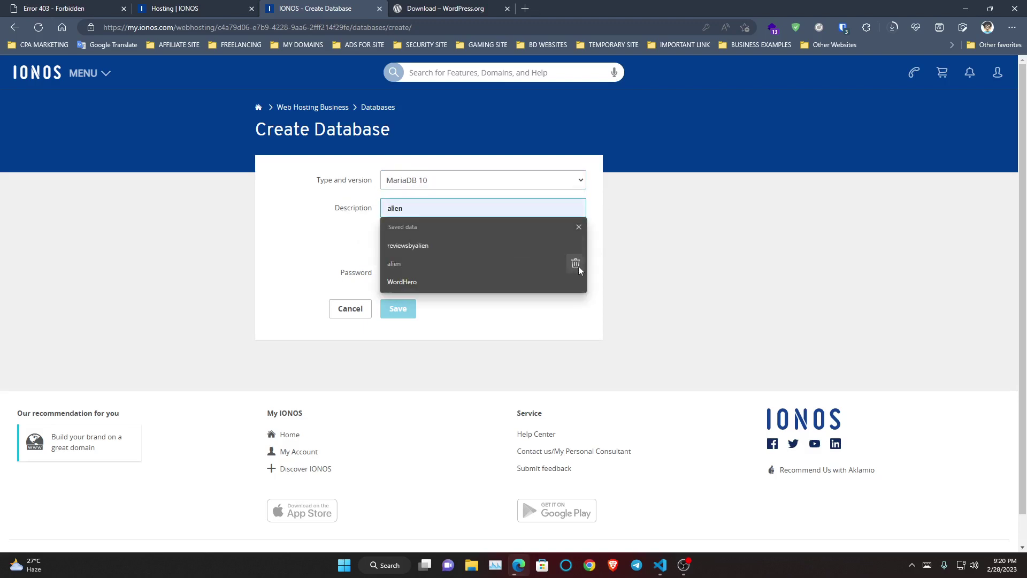
left_click(577, 266)
left_click(577, 266)
left_click(625, 257)
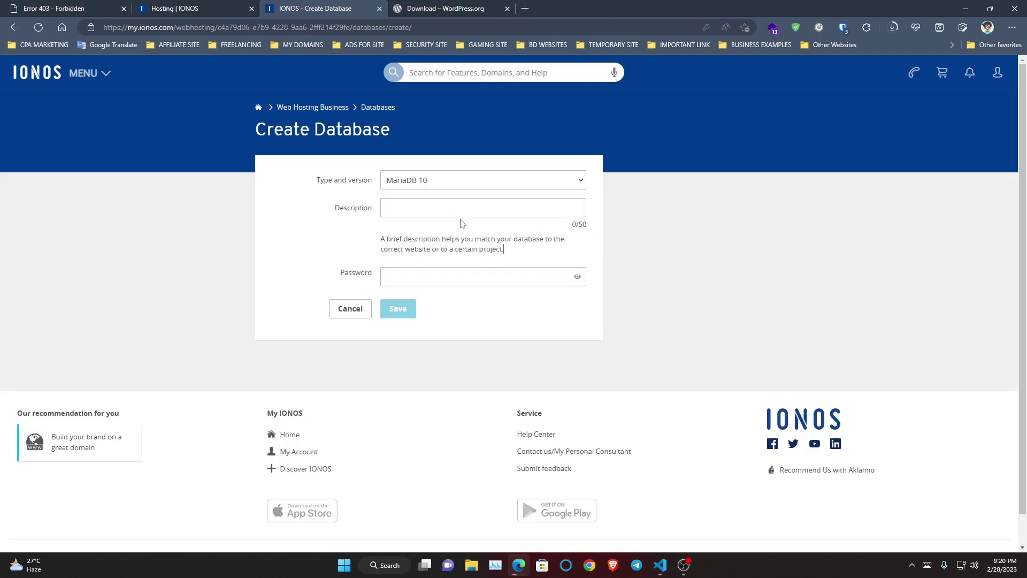
left_click(448, 209)
left_click(419, 241)
Go to the database password field and launch Visual Studio Code to compose a password
left_click(387, 276)
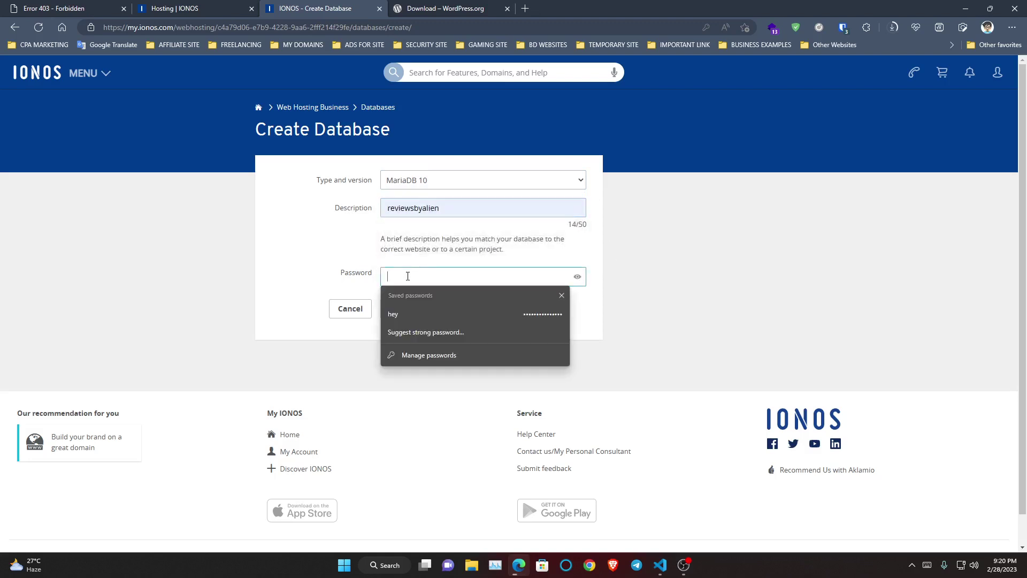
key("Escape")
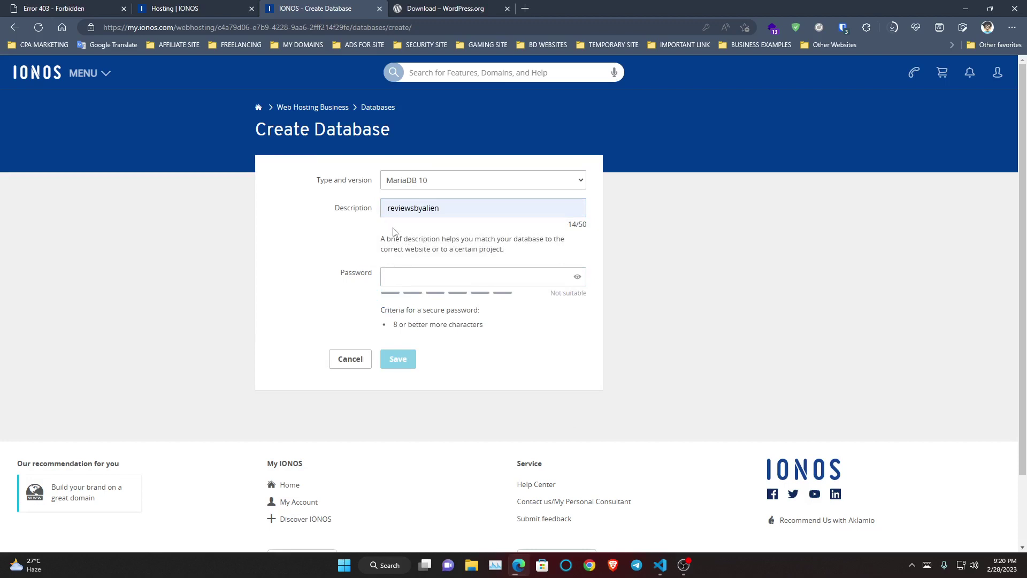
left_click(405, 275)
left_click_drag(649, 520, 663, 554)
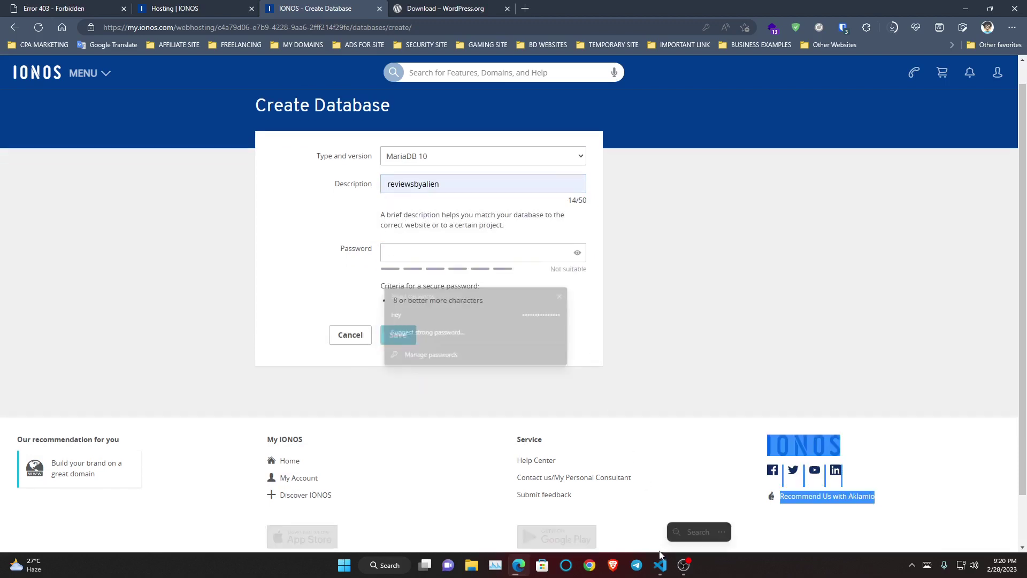
left_click(661, 565)
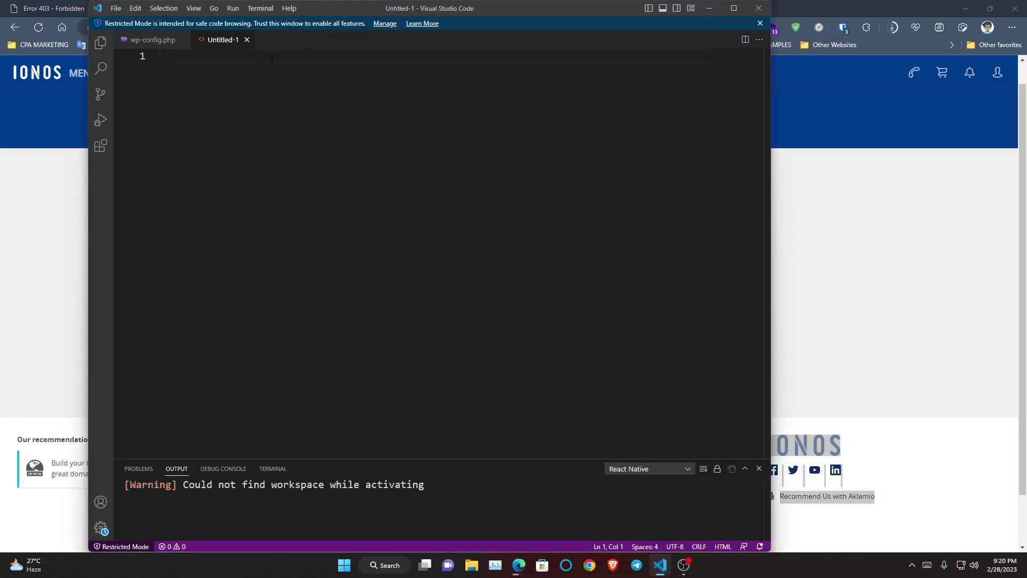
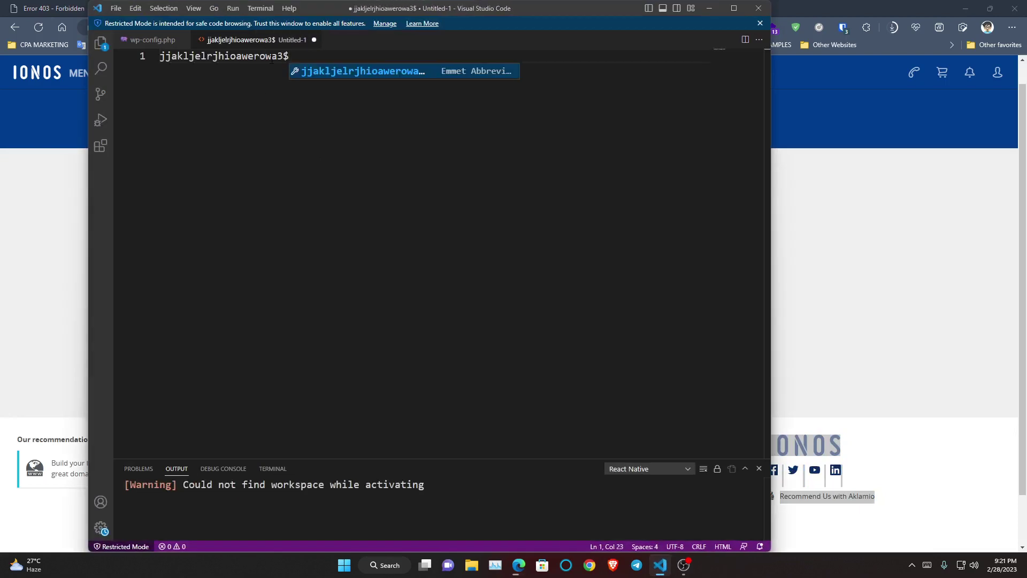
Type a random password in Untitled-1, trim its leading characters, and copy the line
left_click_drag(267, 56, 195, 56)
key("BackSpace")
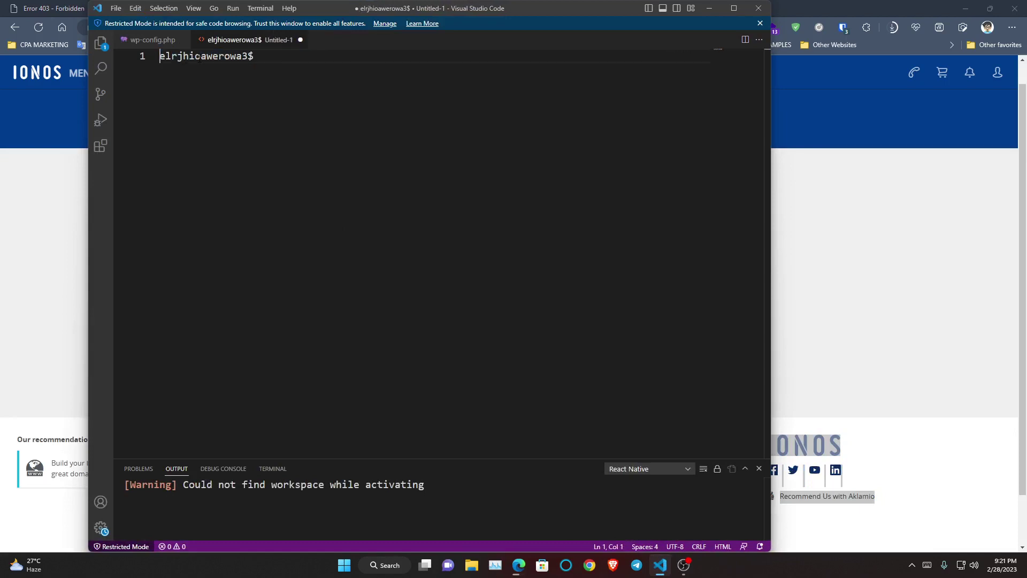
left_click(242, 56)
key("ctrl+s")
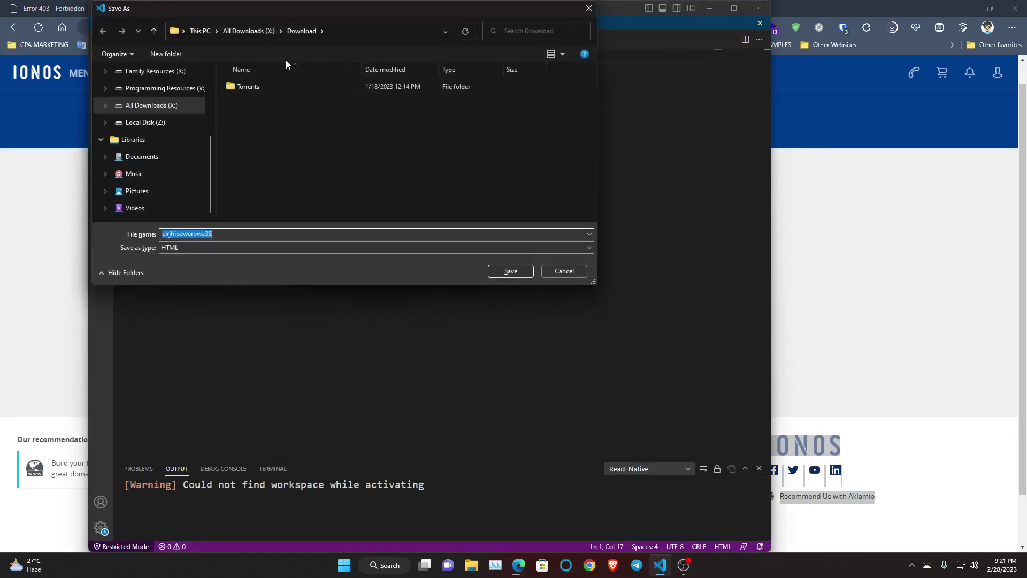
key("Escape")
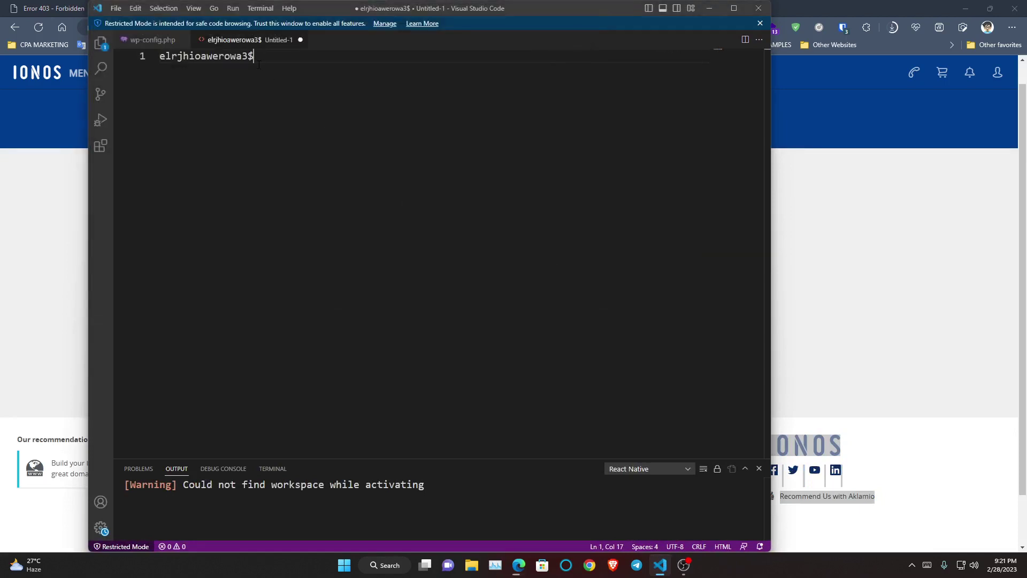
left_click_drag(255, 57, 160, 57)
right_click(177, 58)
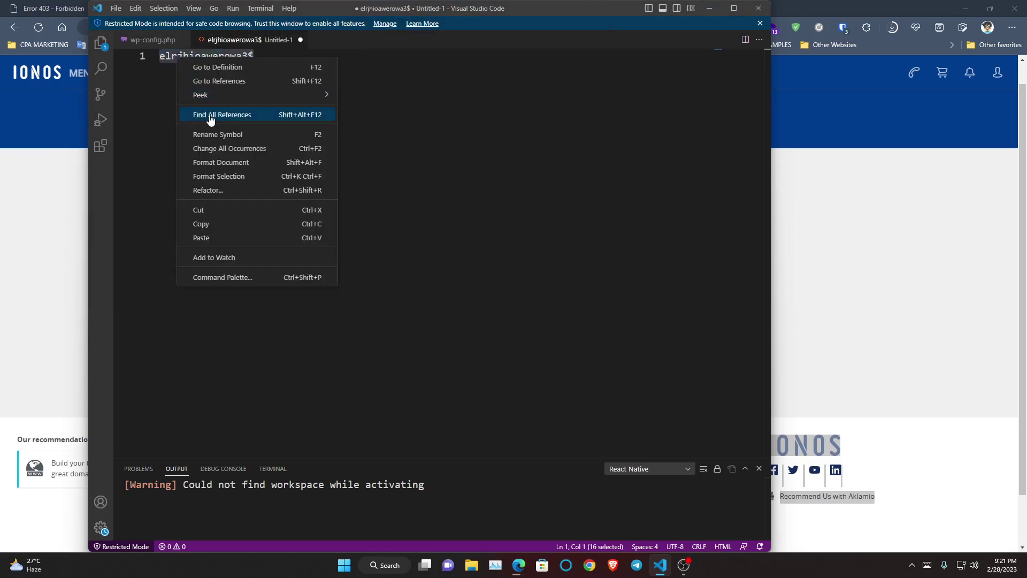
left_click(225, 226)
Paste the copied password into the form and save the reviewsbyalien MariaDB database
key("alt+Tab")
left_click(448, 255)
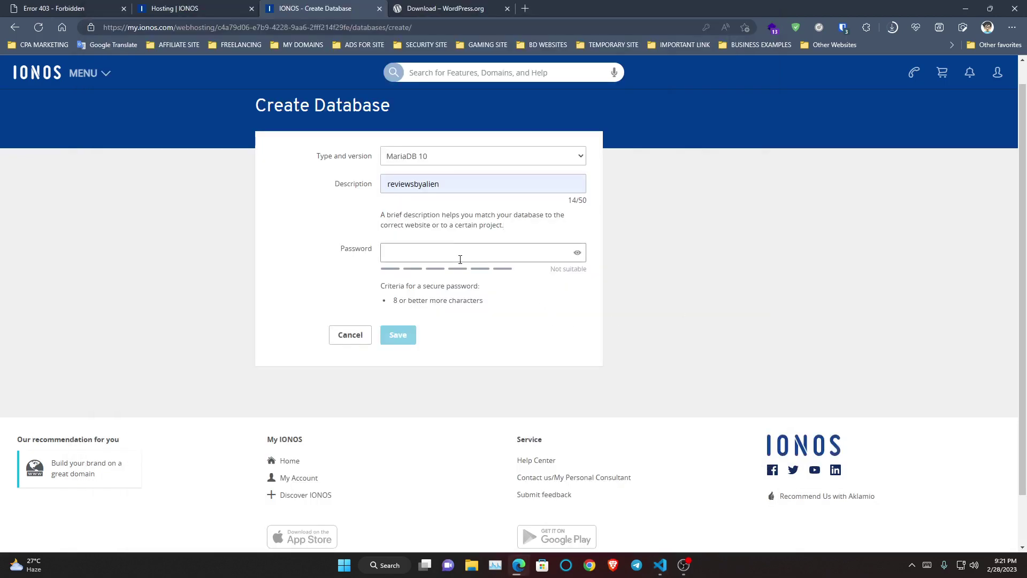
key("ctrl+v")
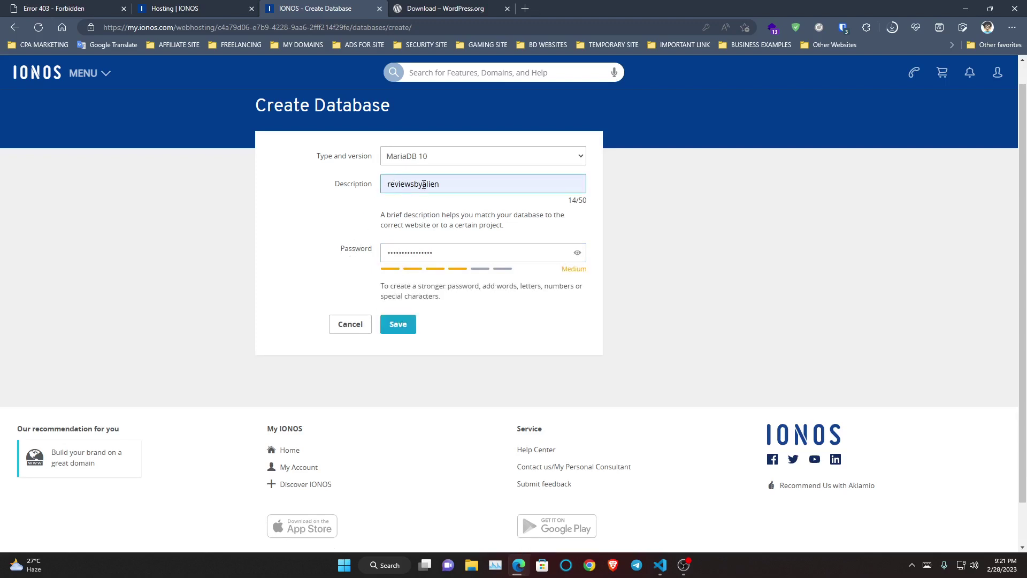
left_click(362, 217)
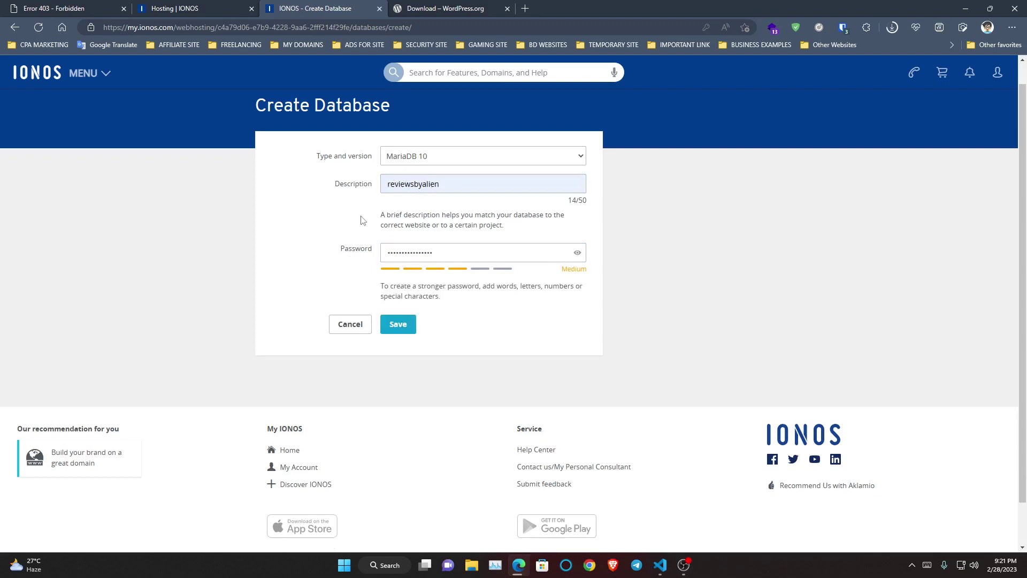
left_click(61, 7)
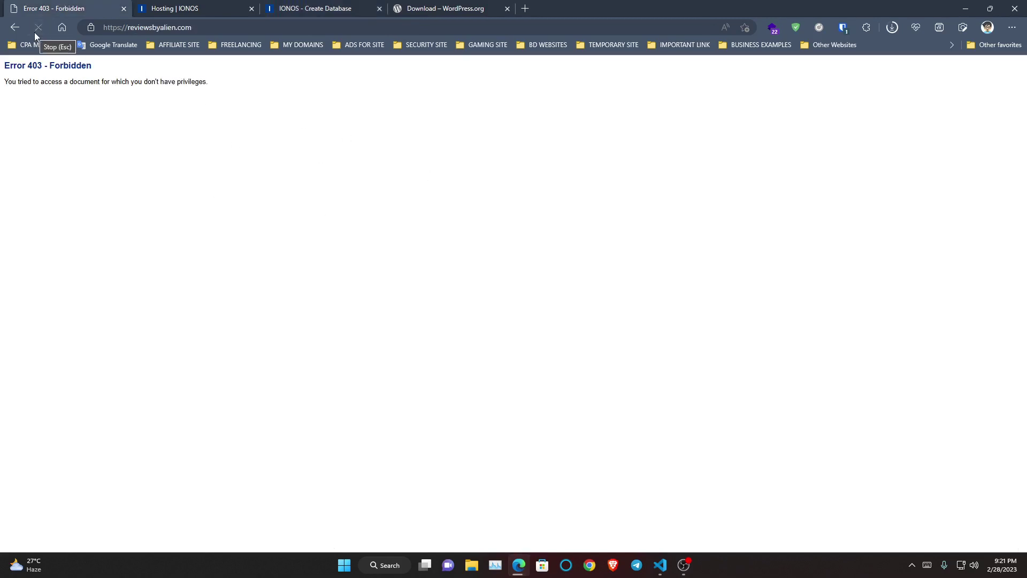
left_click(279, 8)
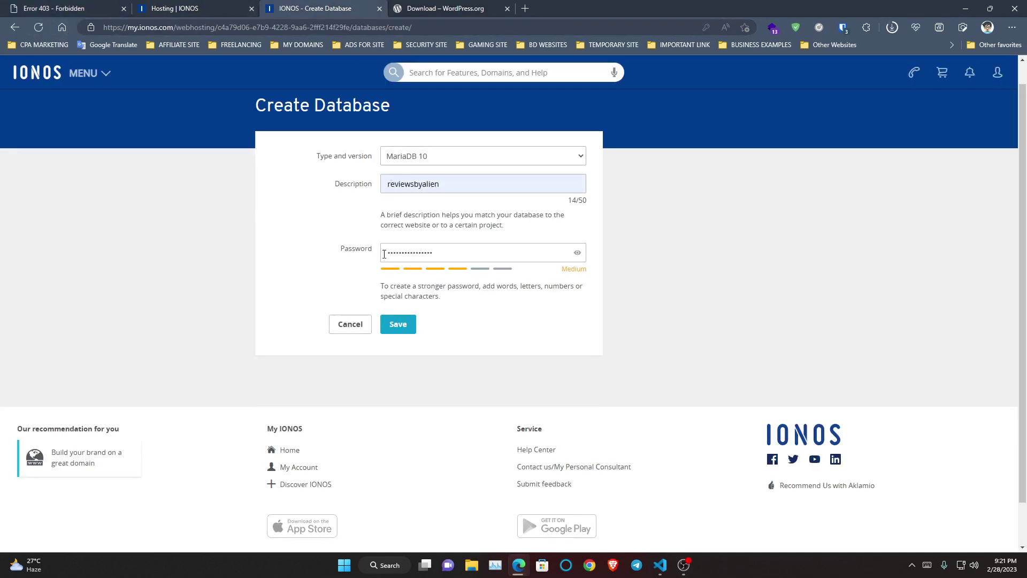
left_click(399, 324)
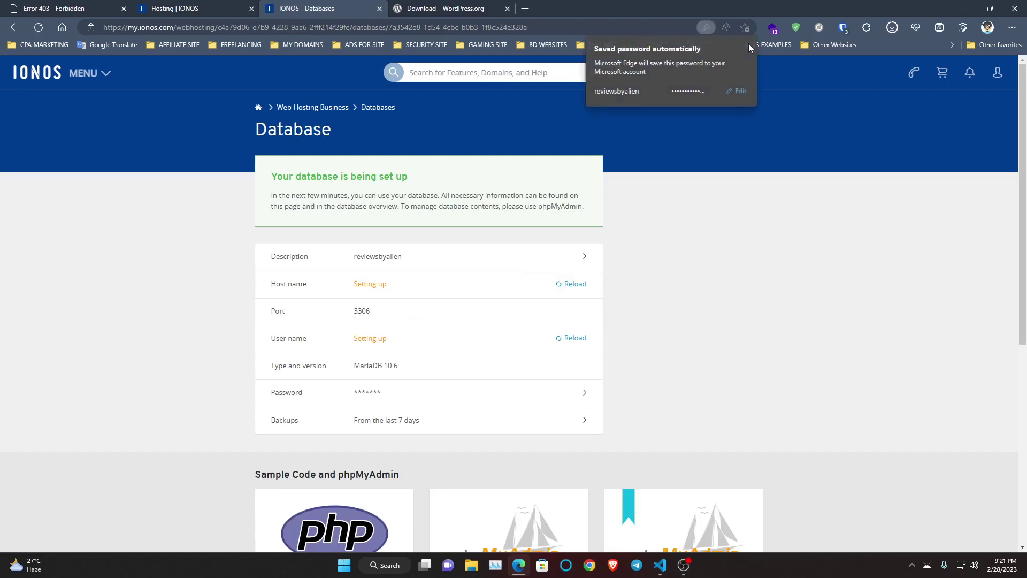
Reload the database page to reveal host and user details, then switch to the Webspace explorer
left_click(892, 27)
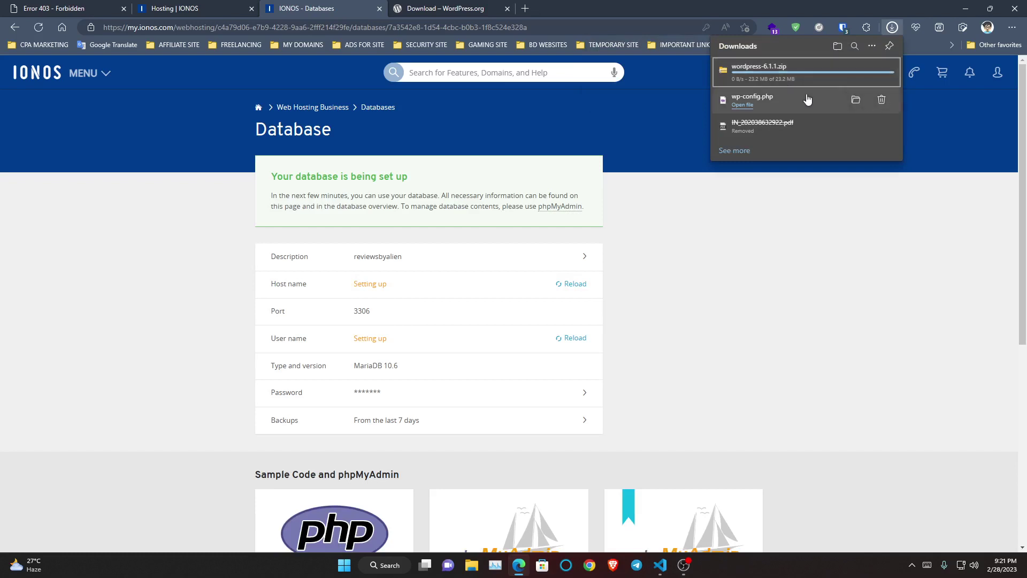
left_click(806, 250)
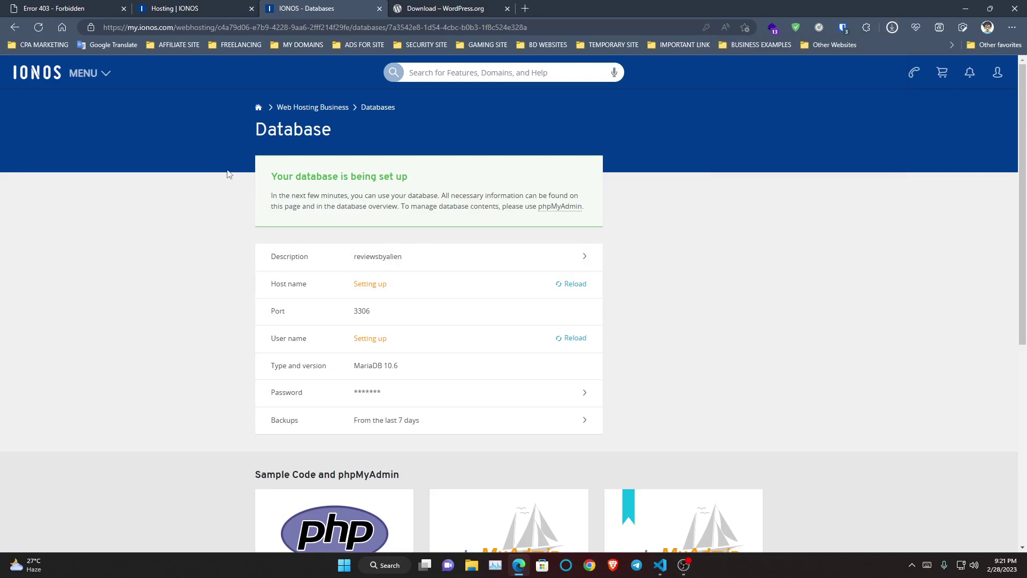
left_click(38, 31)
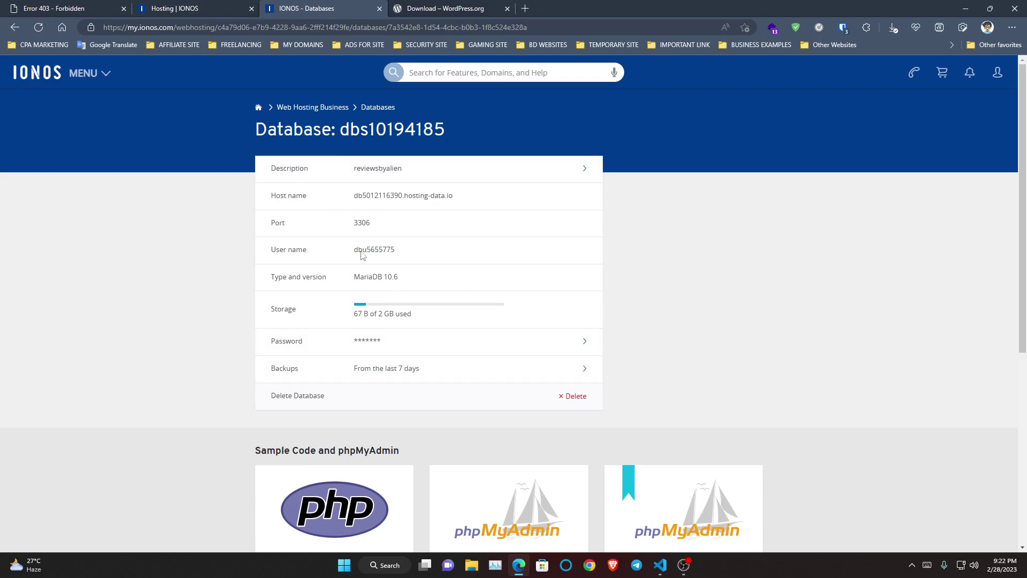
left_click(203, 6)
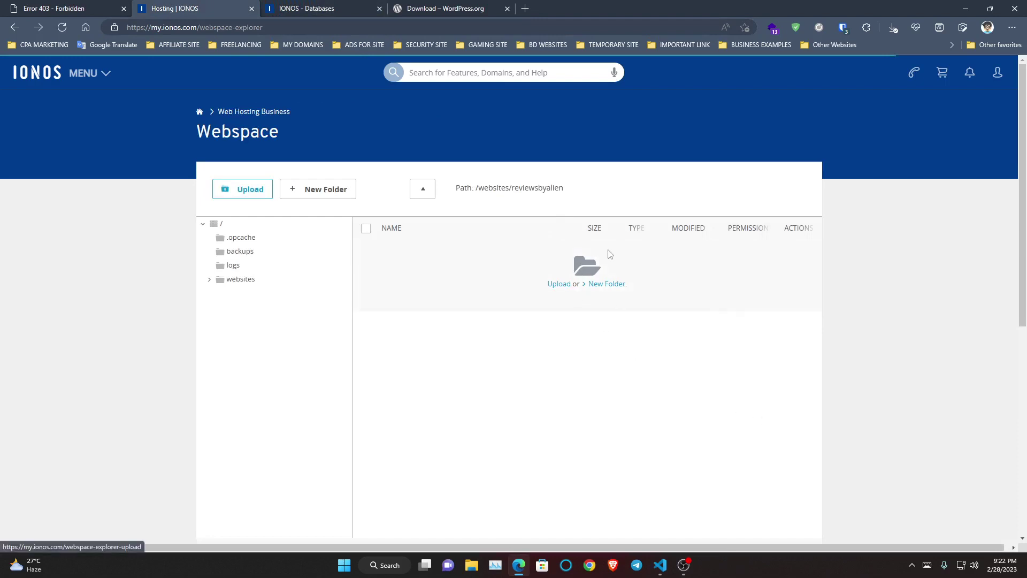
Try dropping the WordPress zip into /websites/reviewsbyalien, then bring up its Upload dialog
left_click(891, 28)
left_click_drag(759, 68, 622, 305)
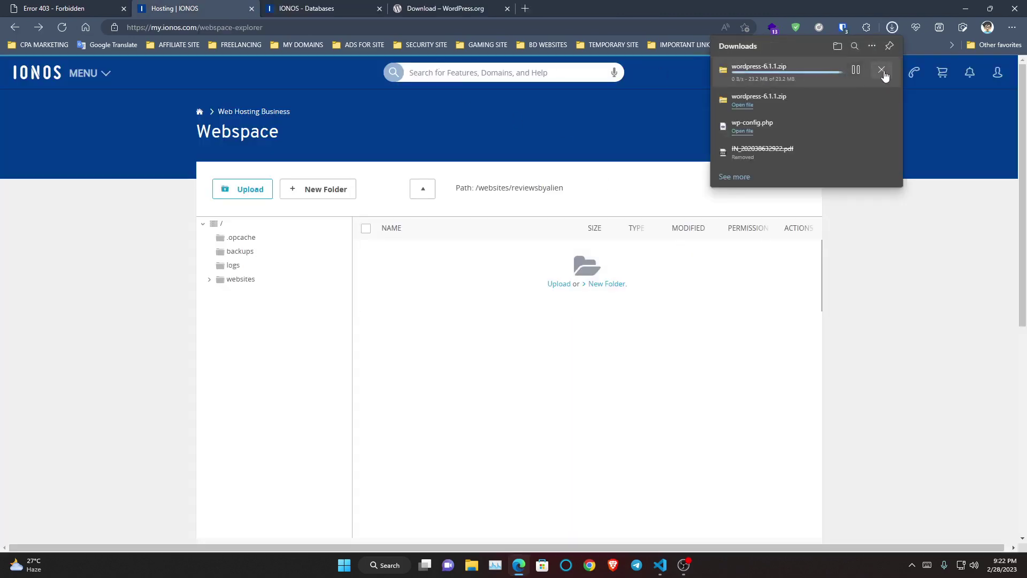
left_click(610, 288)
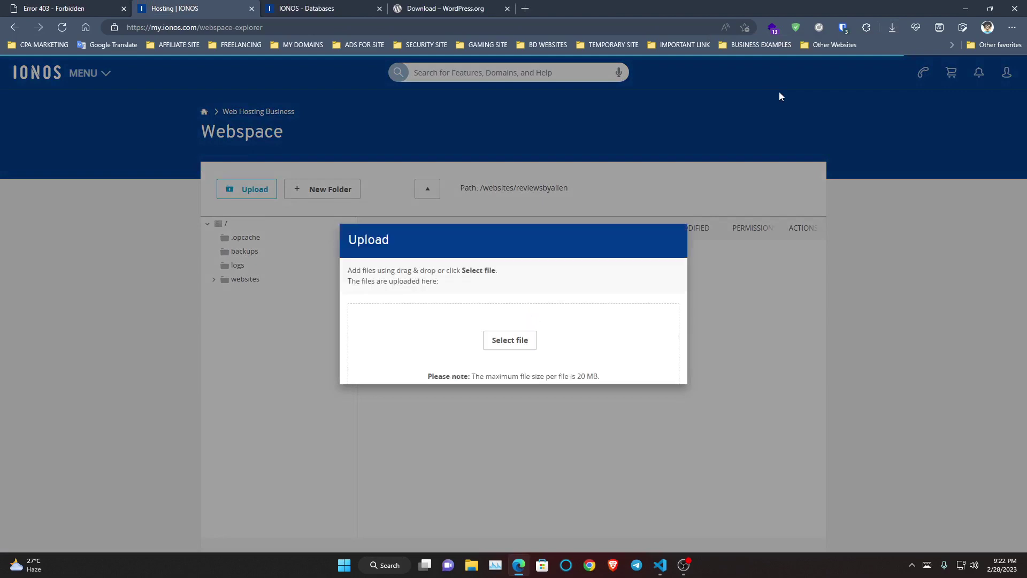
Drag wordpress-6.1.1.zip from Downloads into the Upload dialog and start the upload
left_click(892, 27)
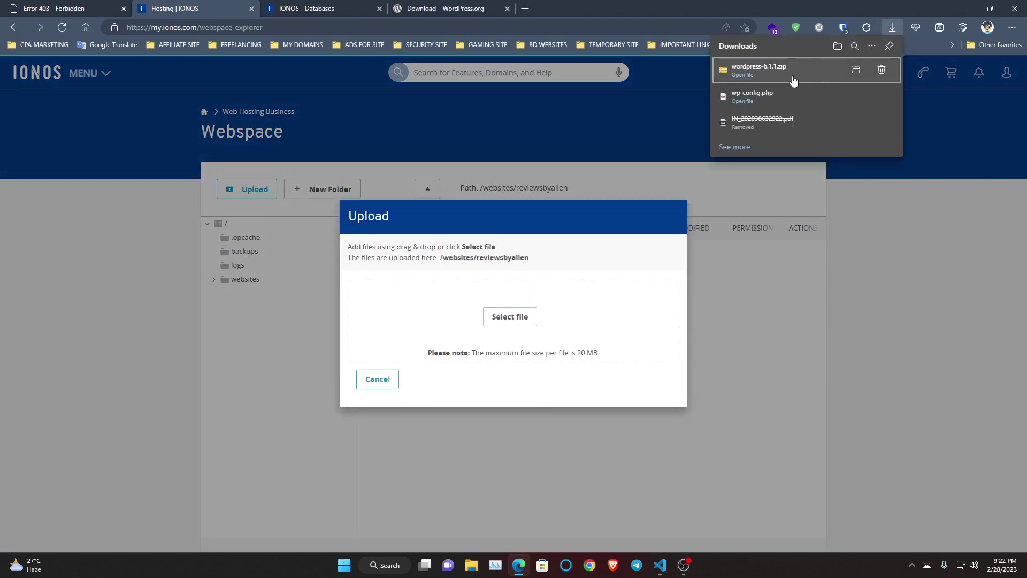
left_click_drag(758, 68, 522, 320)
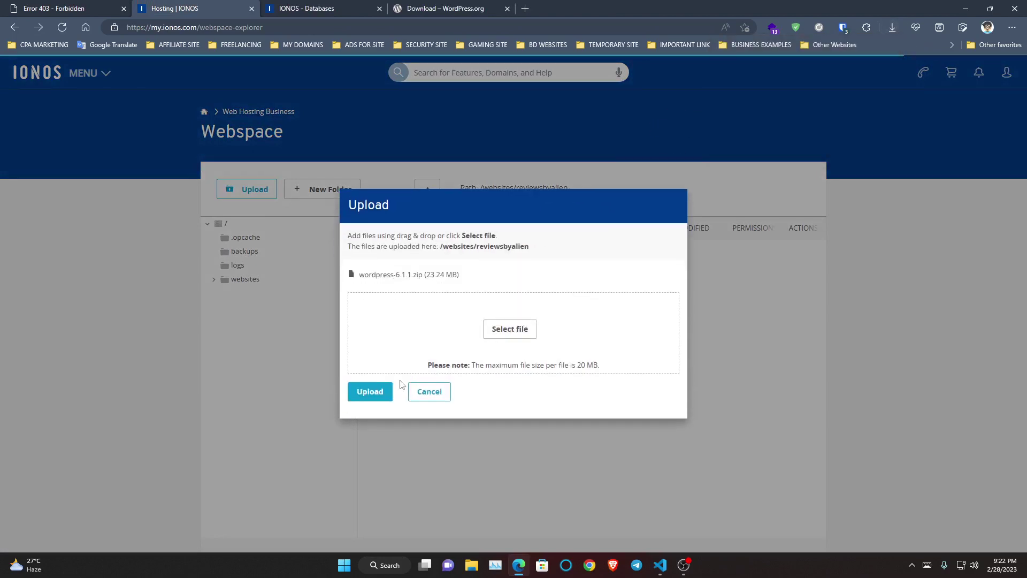
left_click(375, 394)
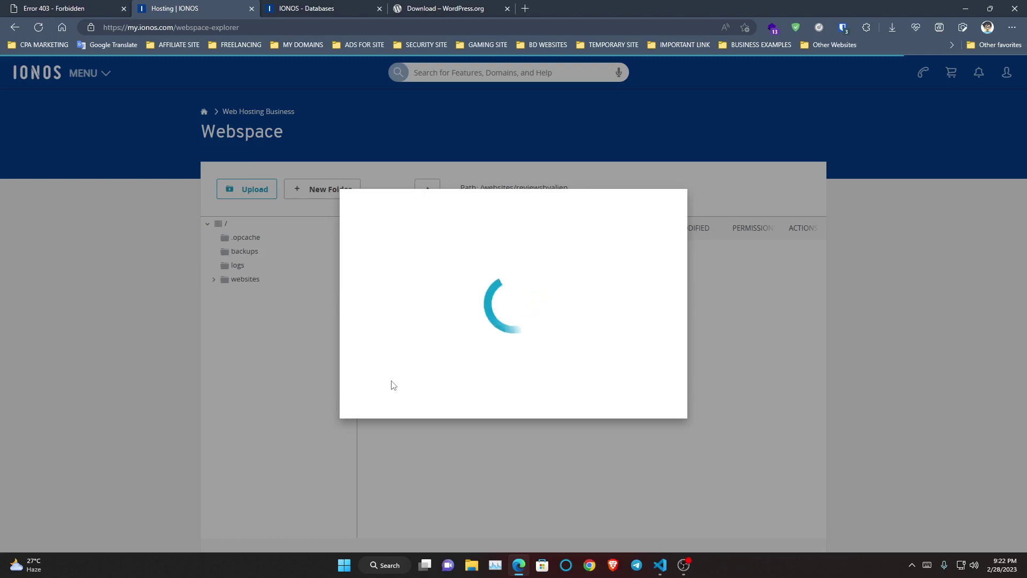
Read off the new database's host name and user name, then return to the webspace explorer
left_click(350, 15)
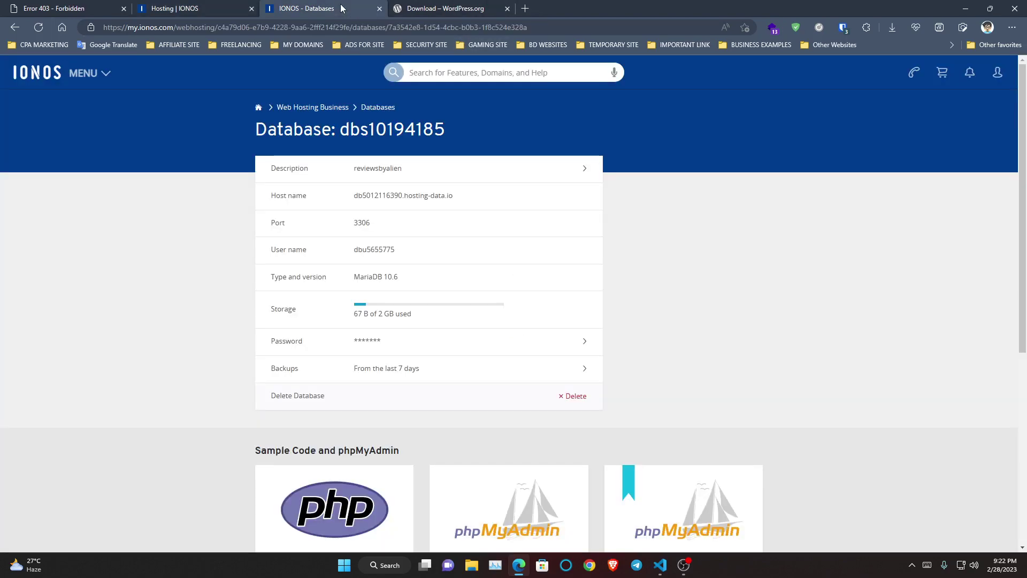
scroll(347, 231, "down", 1)
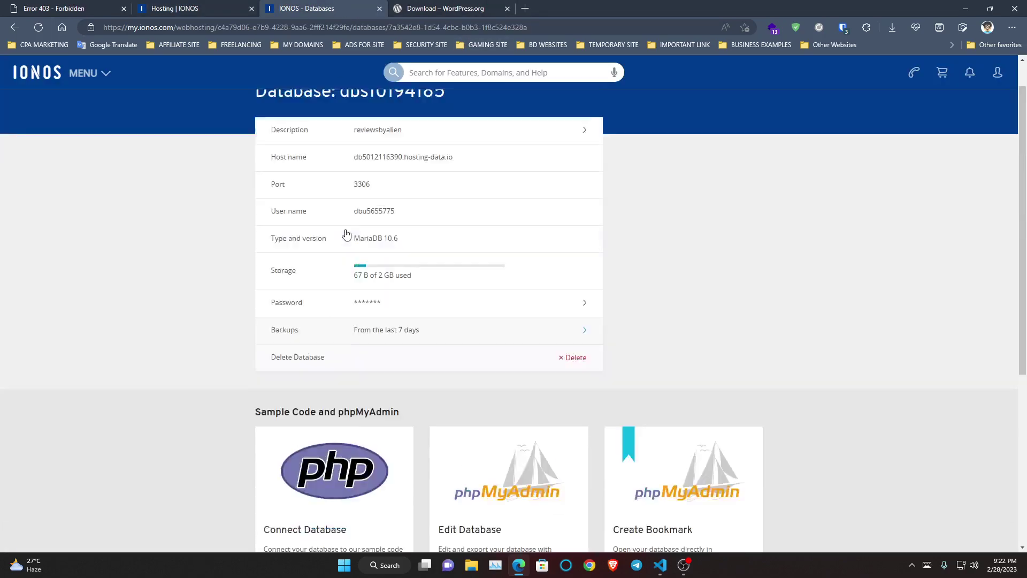
scroll(347, 234, "up", 1)
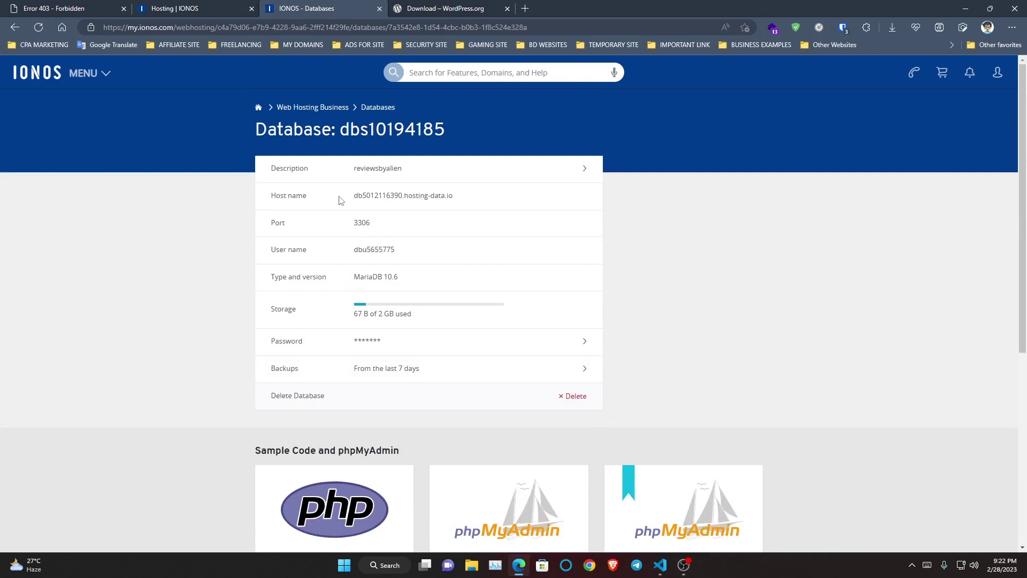
left_click_drag(354, 196, 454, 196)
left_click(460, 197)
left_click_drag(354, 250, 396, 250)
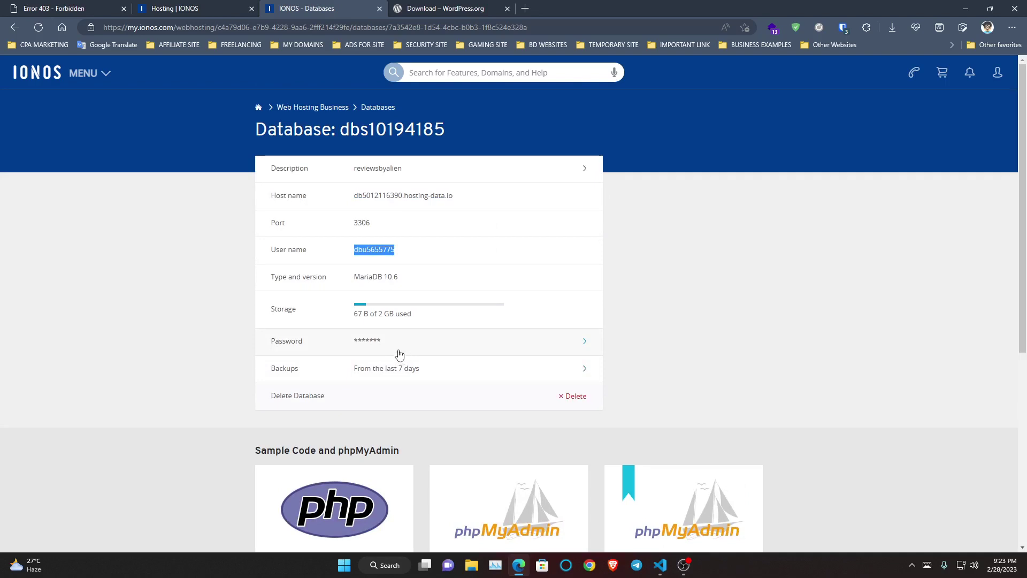
left_click(175, 8)
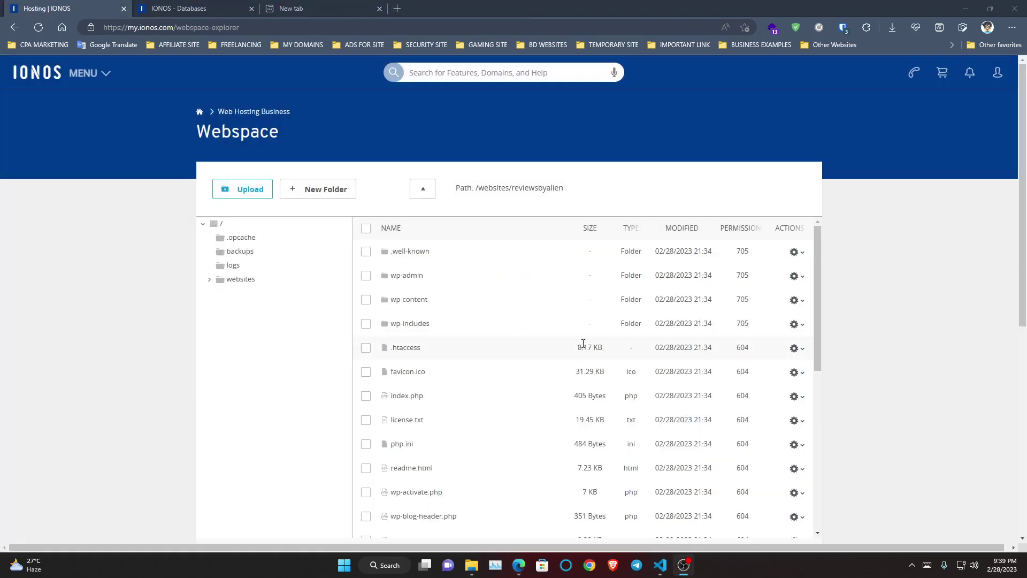
Review the uploaded WordPress files, recheck the database details, then switch to the reviewsbyalien.com tab
scroll(580, 349, "down", 5)
scroll(580, 371, "up", 5)
scroll(460, 321, "down", 2)
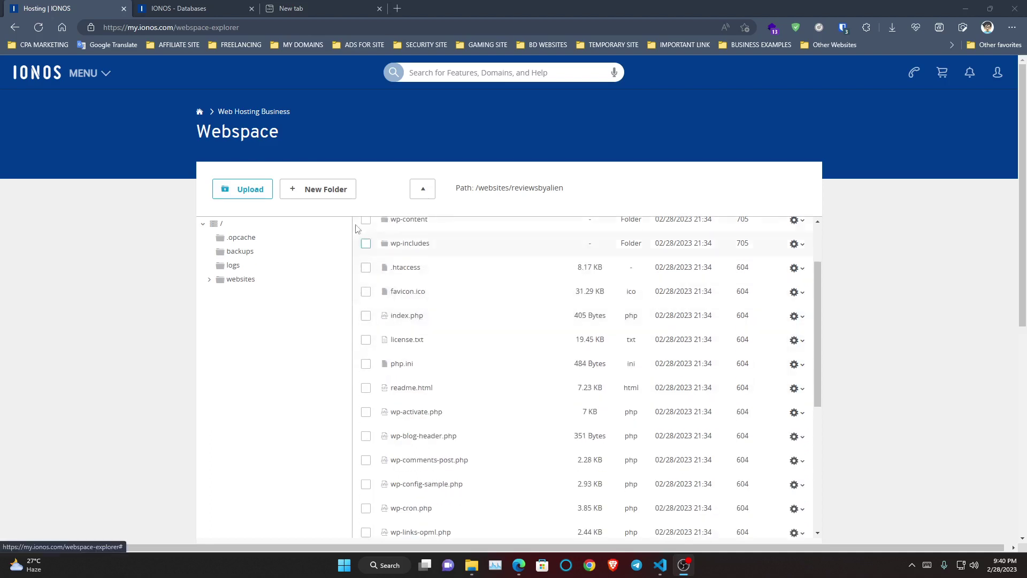
left_click(177, 8)
left_click(64, 8)
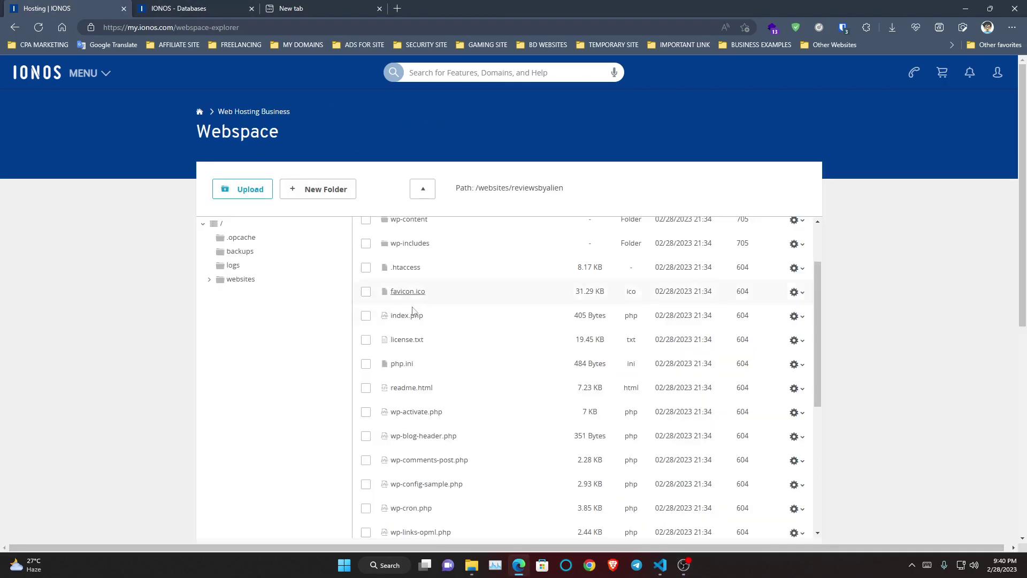
scroll(462, 333, "up", 2)
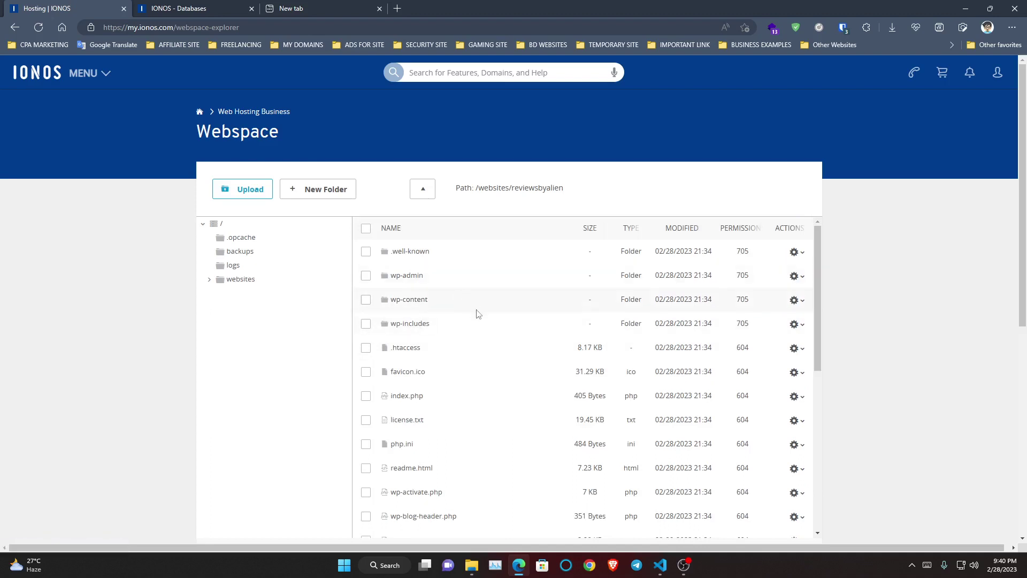
left_click(312, 8)
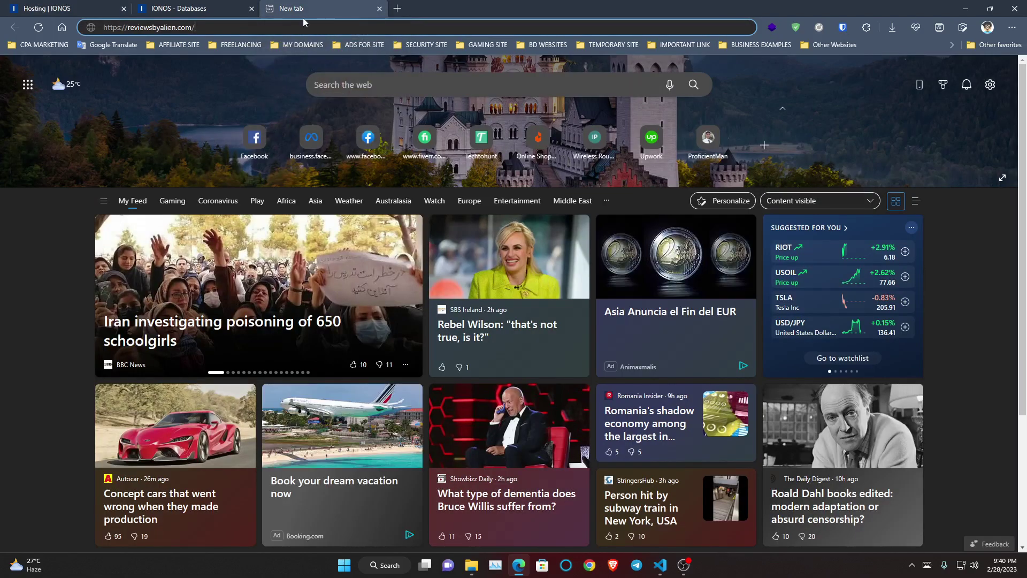
Load reviewsbyalien.com, choose English (United States), and proceed past the database requirements list
key("Return")
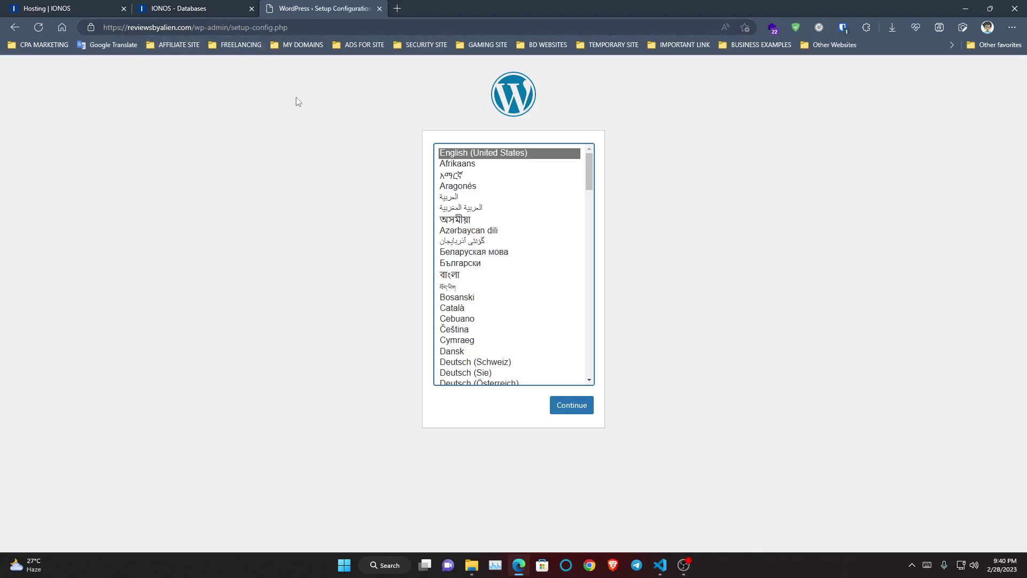
left_click(565, 412)
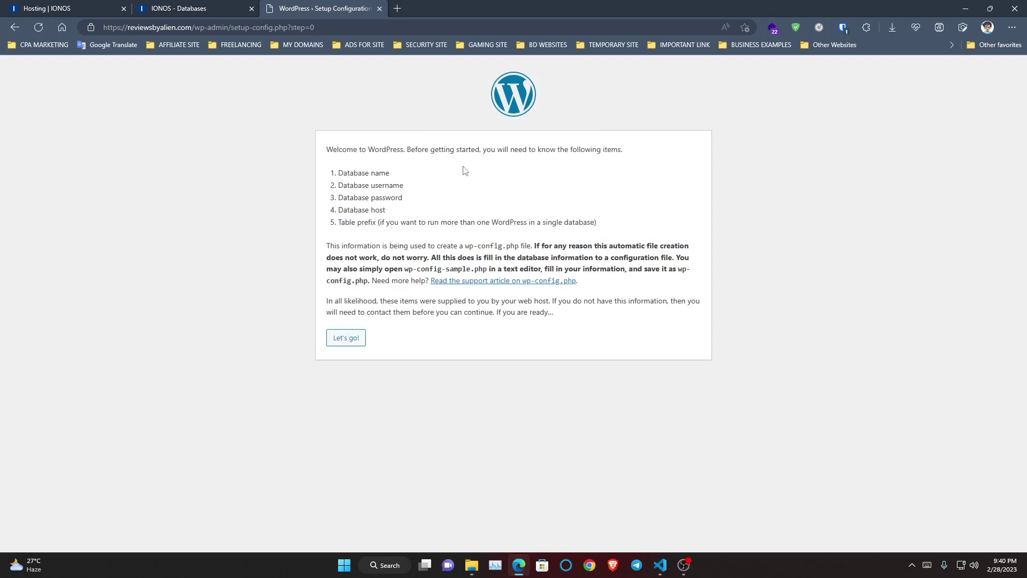
left_click_drag(339, 172, 404, 186)
left_click(339, 184)
left_click_drag(339, 198, 402, 199)
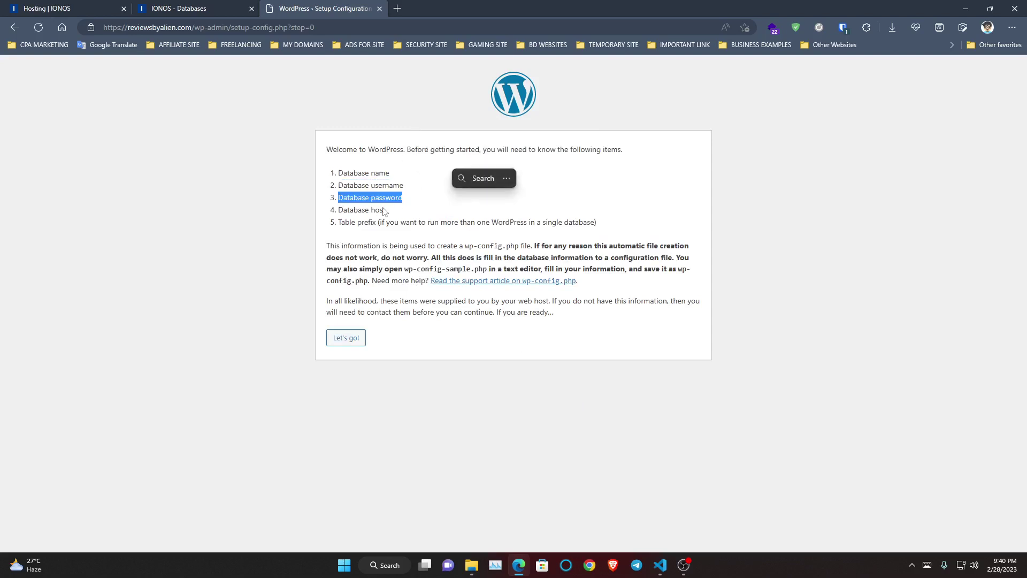
left_click_drag(338, 210, 523, 223)
left_click(597, 222)
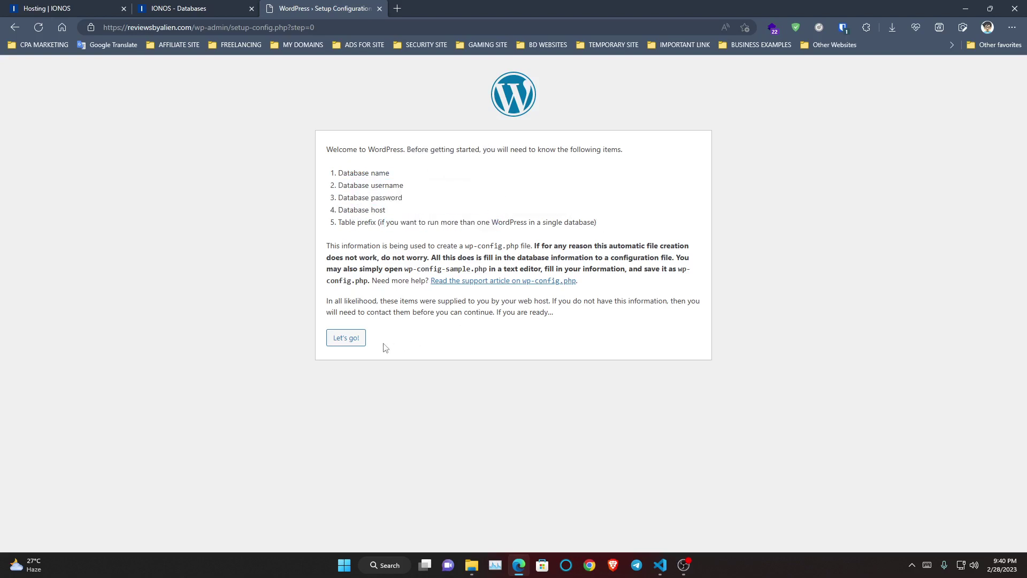
left_click(344, 342)
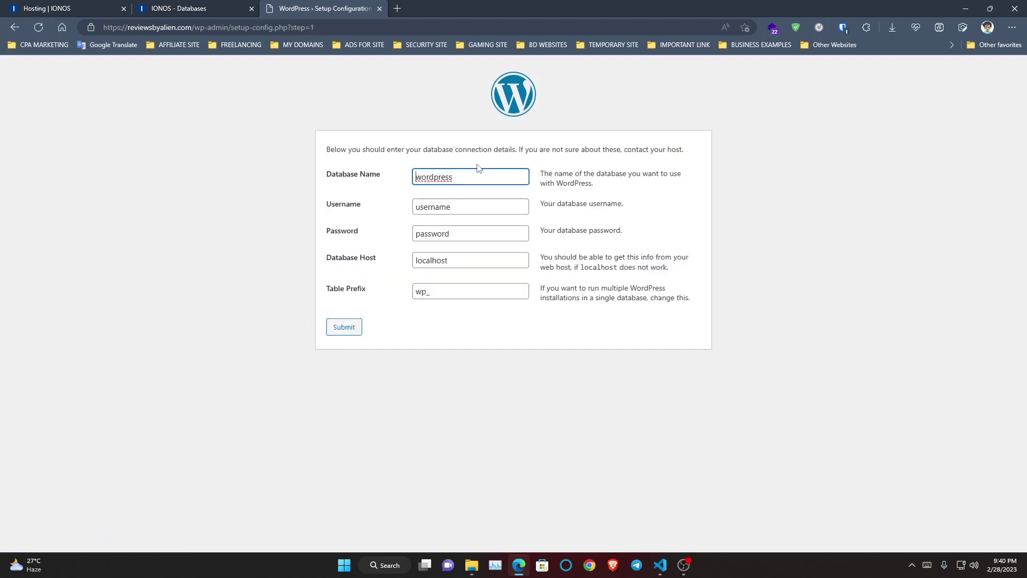
Paste the IONOS database name into WordPress's Database Name field
double_click(480, 176)
left_click(198, 6)
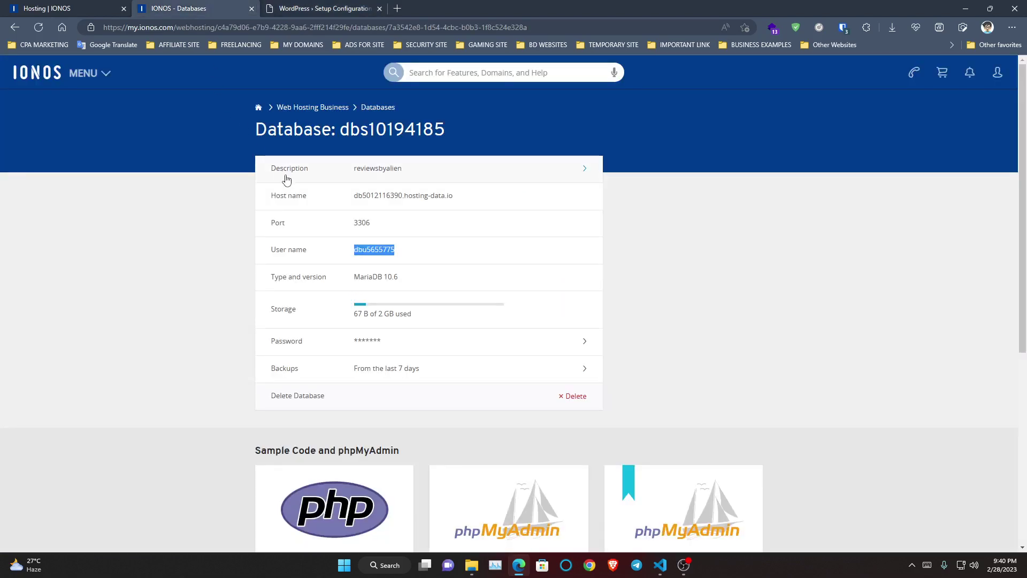
left_click_drag(342, 130, 445, 130)
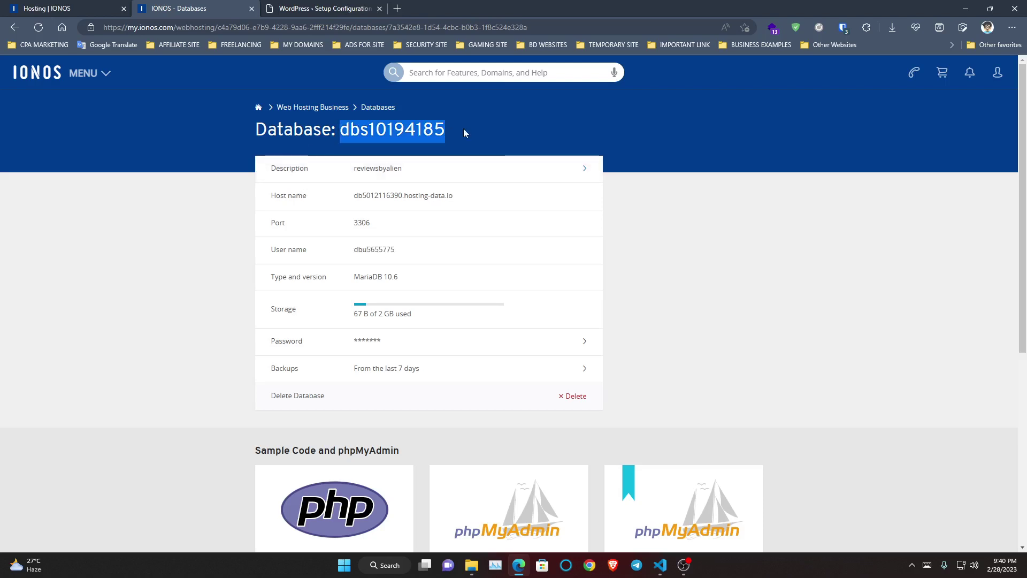
right_click(420, 130)
left_click(433, 140)
left_click(321, 8)
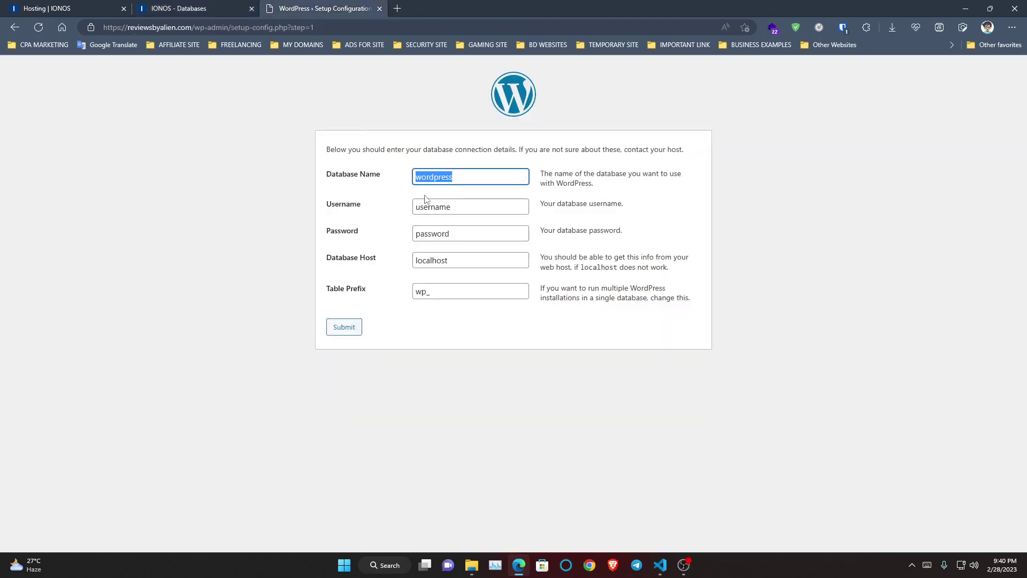
key("ctrl+v")
Replace the default Username with the IONOS database user name
left_click(209, 6)
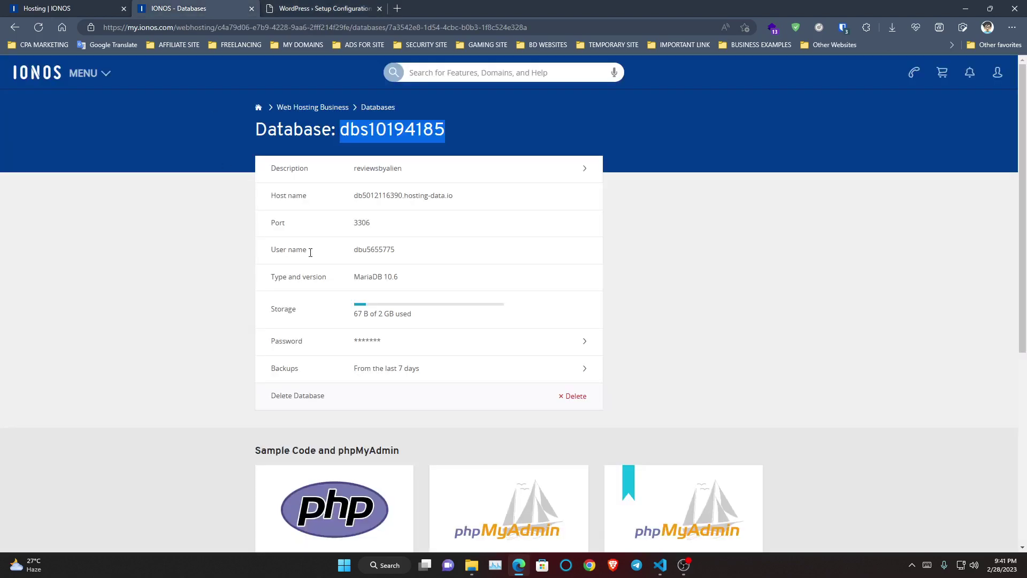
left_click_drag(354, 251, 394, 251)
right_click(377, 250)
left_click(406, 256)
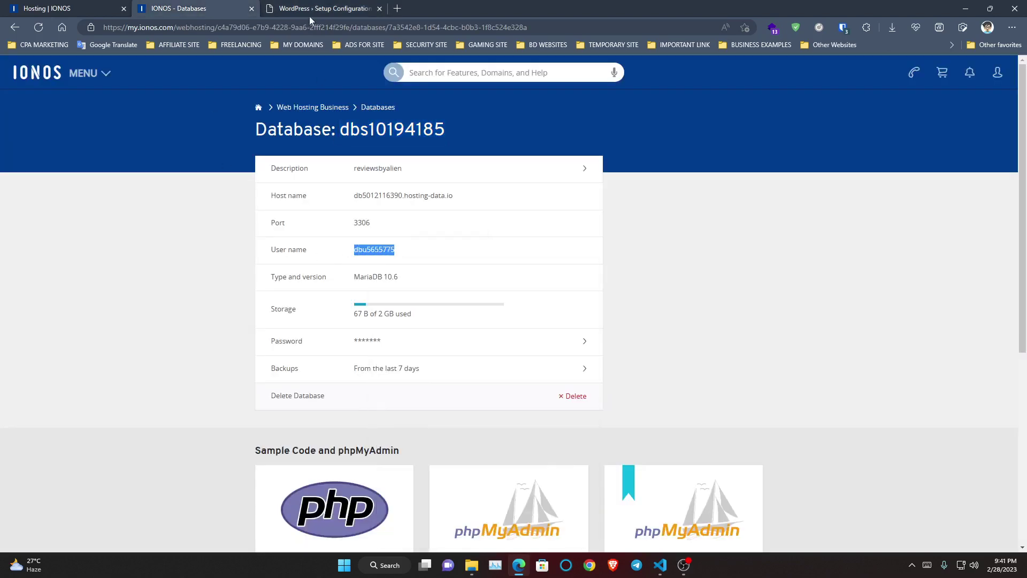
left_click(312, 11)
double_click(420, 207)
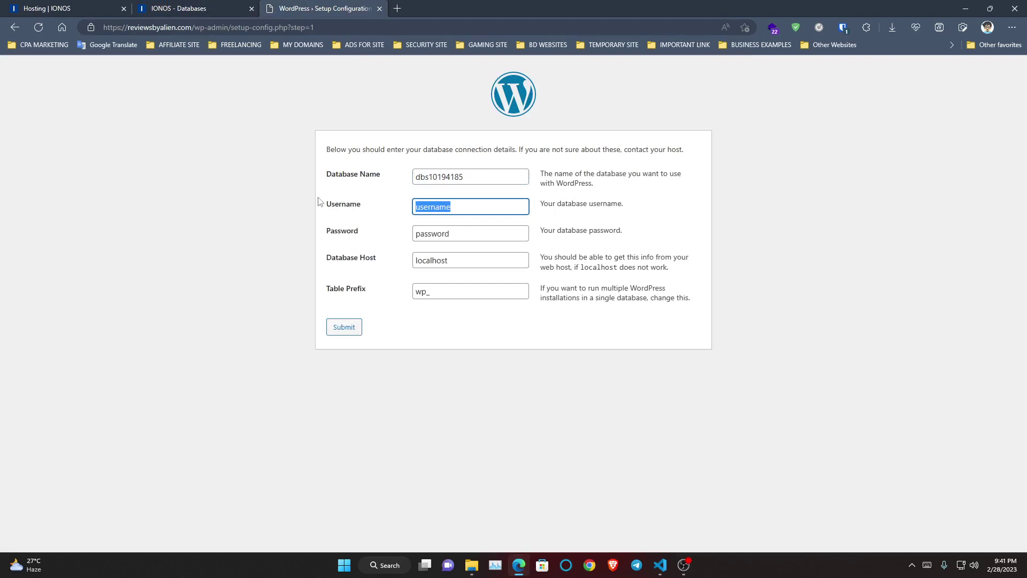
key("ctrl+v")
Paste the database password stored in VS Code into the Password field
left_click(188, 6)
left_click(299, 6)
left_click(678, 566)
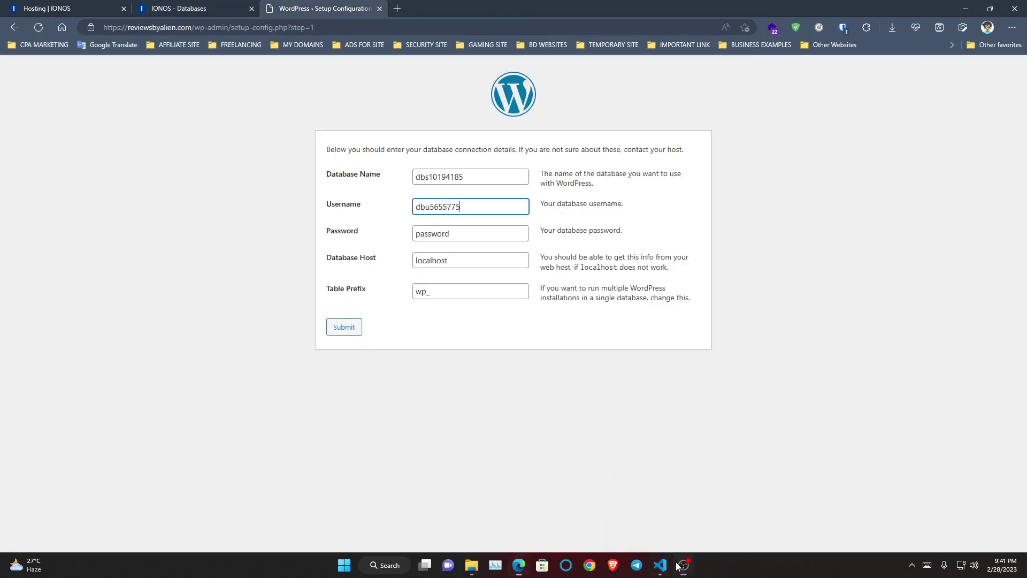
left_click(660, 565)
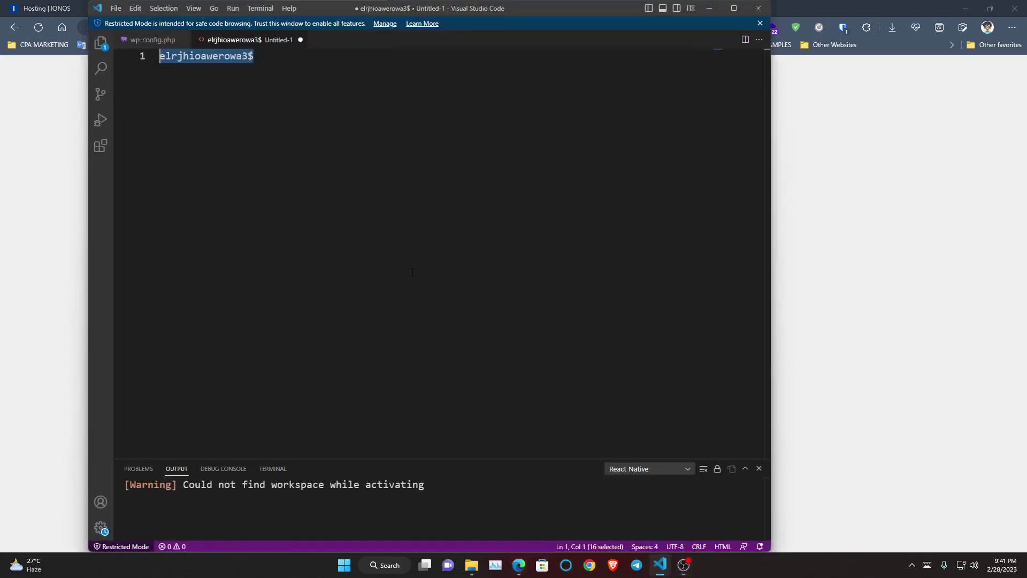
right_click(239, 58)
left_click(300, 227)
left_click(802, 233)
left_click_drag(500, 234, 366, 236)
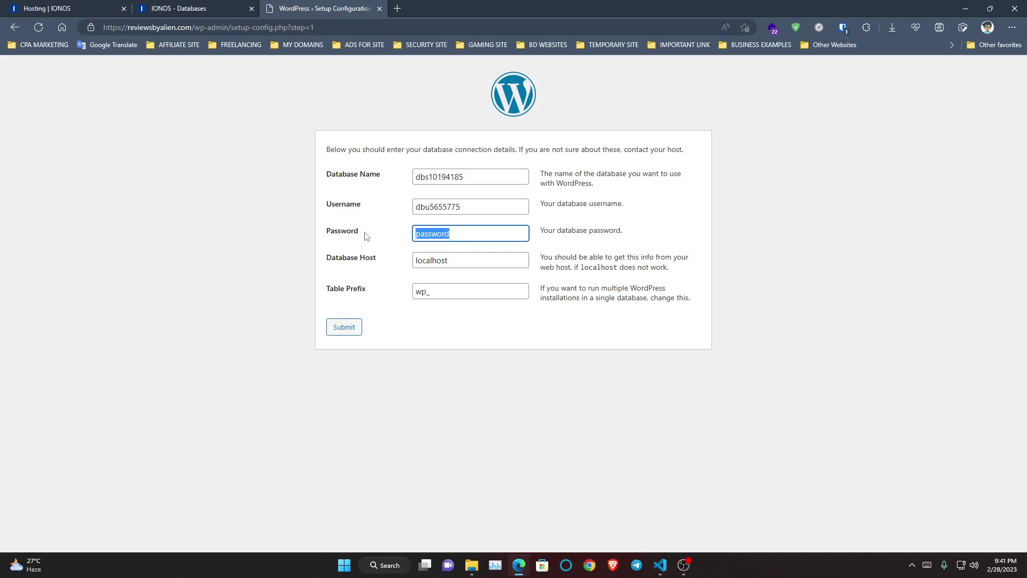
key("ctrl+v")
left_click_drag(496, 265, 358, 267)
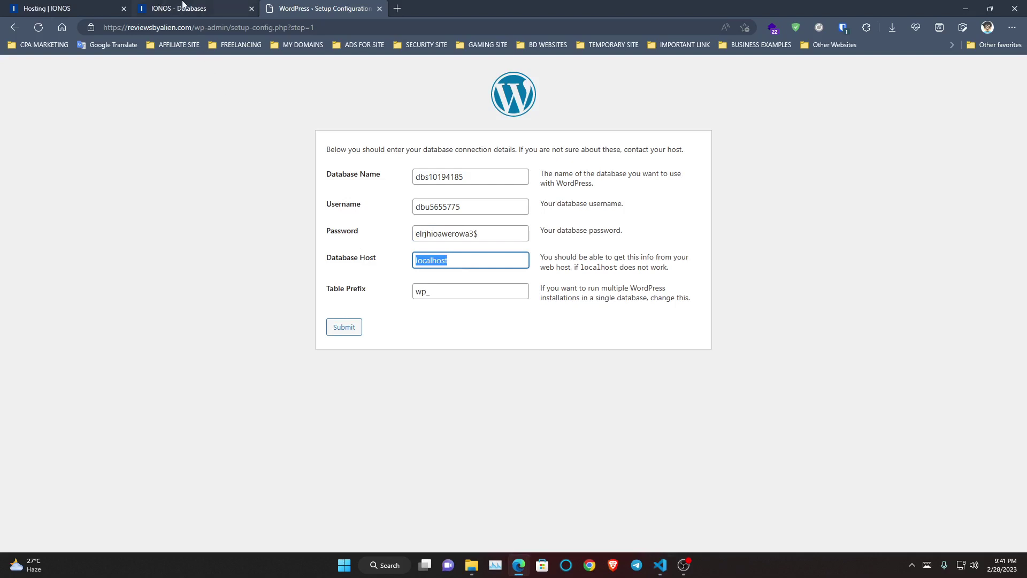
Replace localhost with host db5012116390.hosting-data.io, submit, and run the installation
left_click(183, 4)
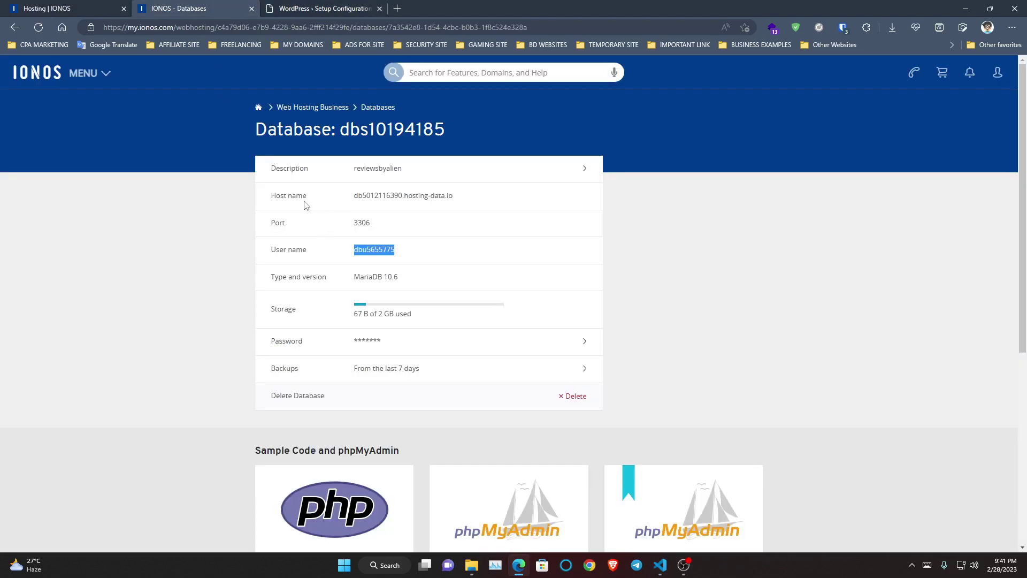
left_click_drag(355, 196, 454, 201)
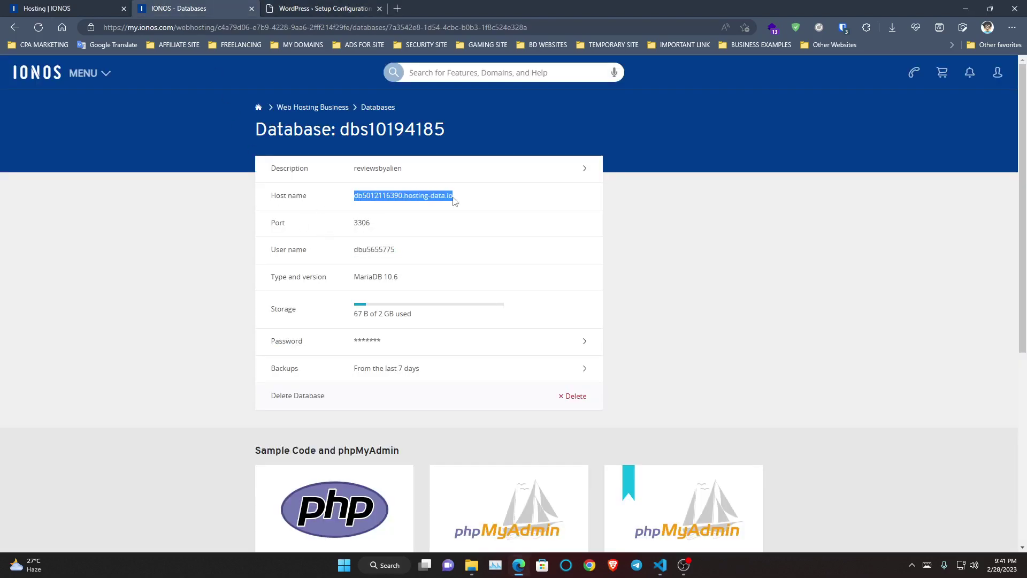
right_click(454, 202)
left_click(464, 207)
left_click(292, 7)
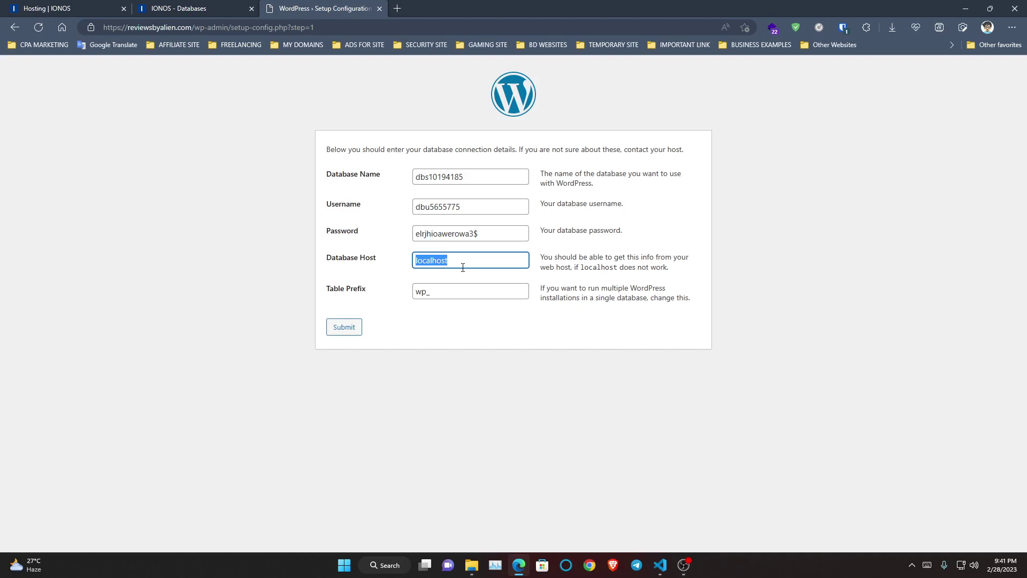
key("ctrl+v")
left_click(396, 276)
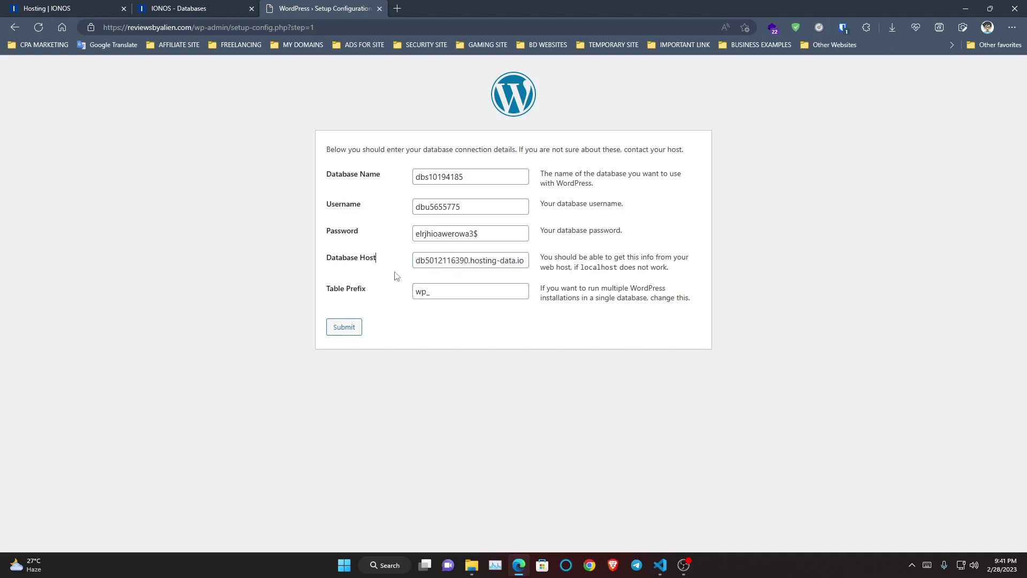
left_click(336, 332)
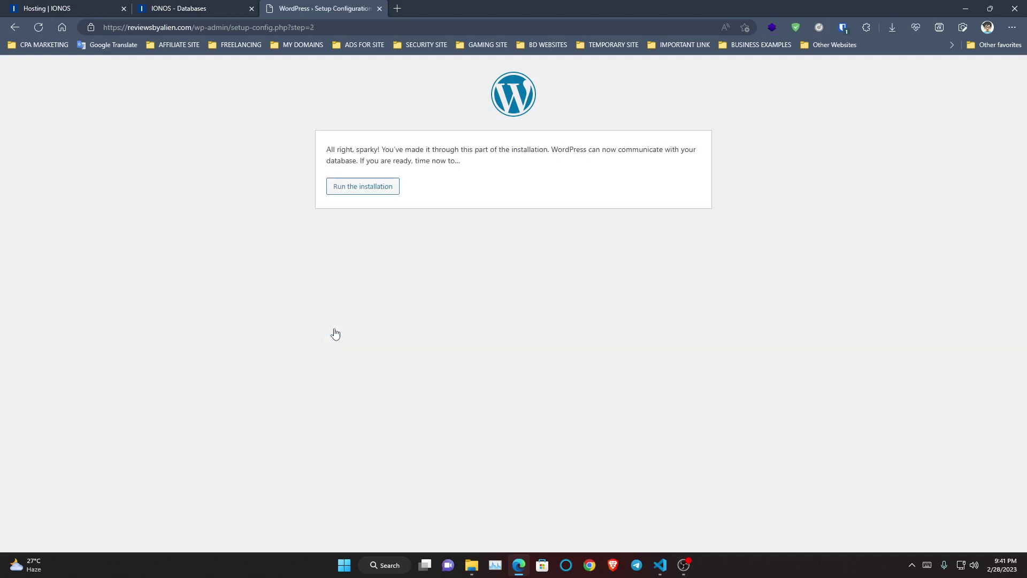
left_click(354, 196)
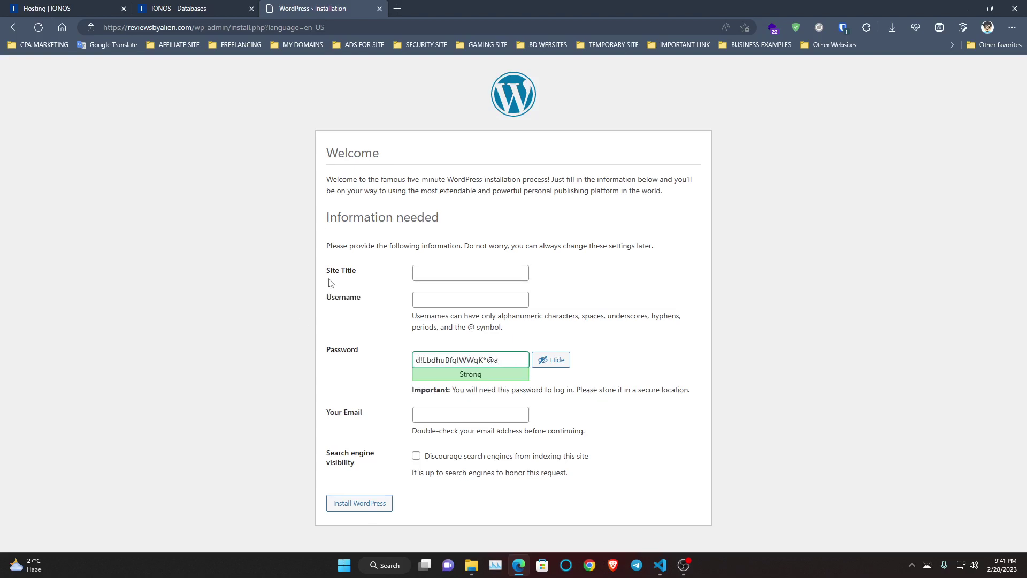
Enter 'Reviewsbyalien' as the site title
left_click(449, 279)
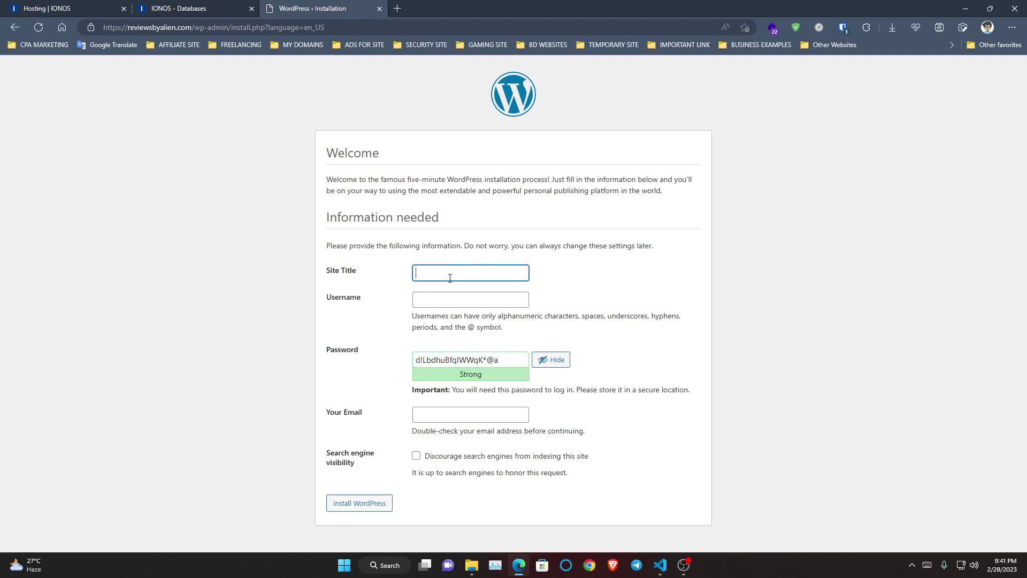
type("Reviewsbyalien")
Clear the saved autofill suggestions and enter 'admin' as the username
left_click(432, 301)
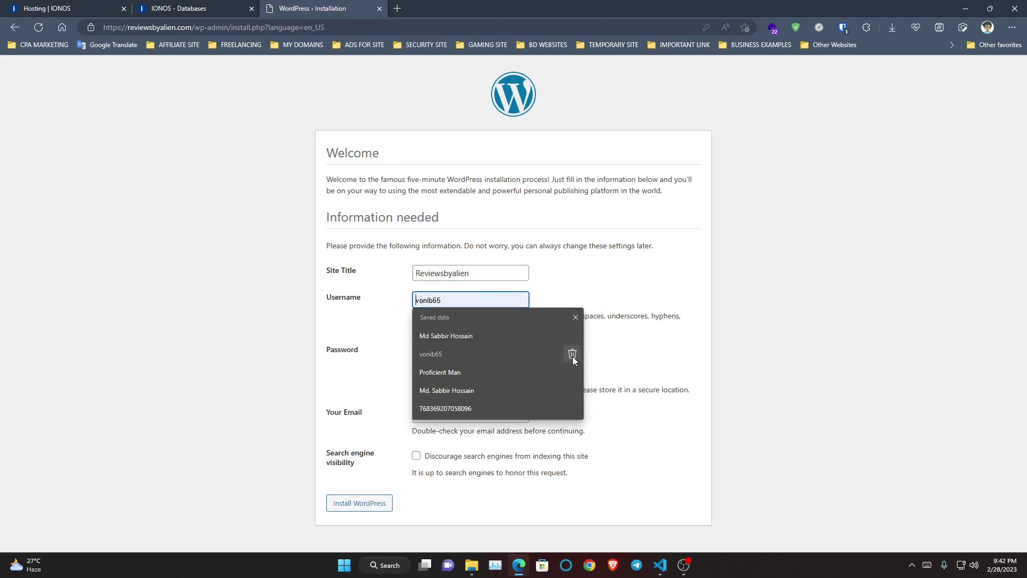
left_click(572, 355)
left_click(572, 356)
left_click(573, 355)
left_click(573, 355)
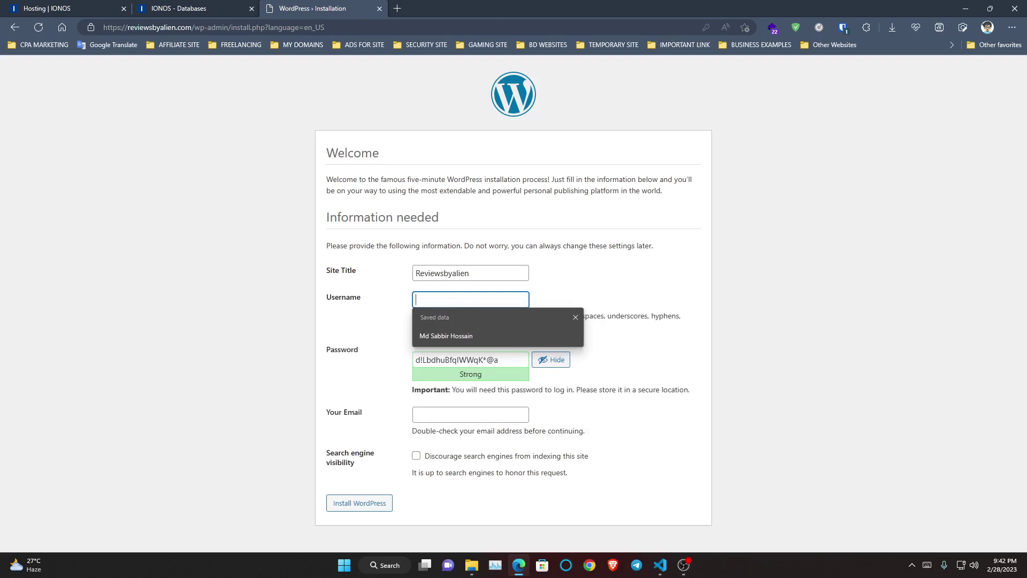
key("alt+Tab")
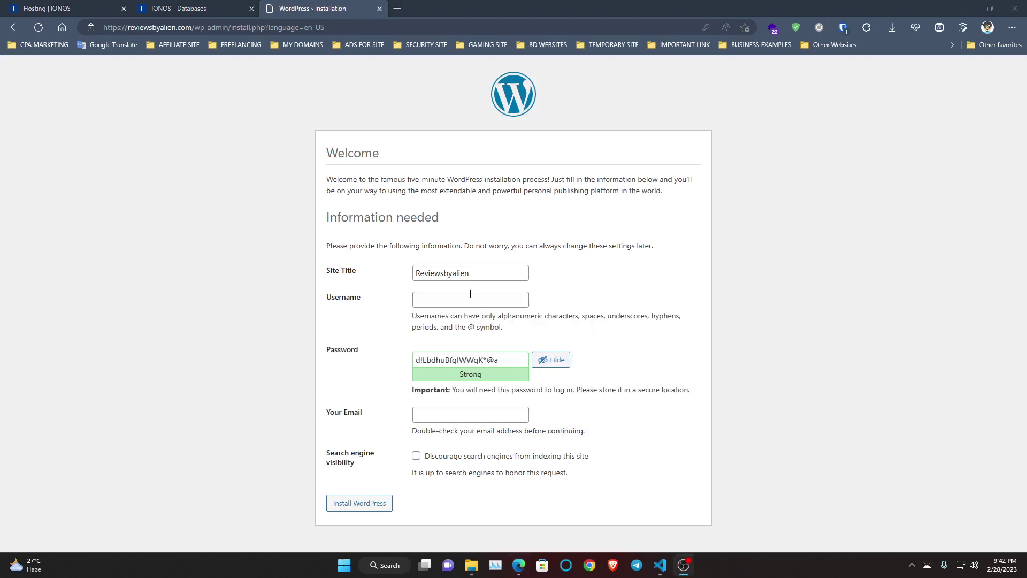
left_click(470, 294)
left_click(587, 287)
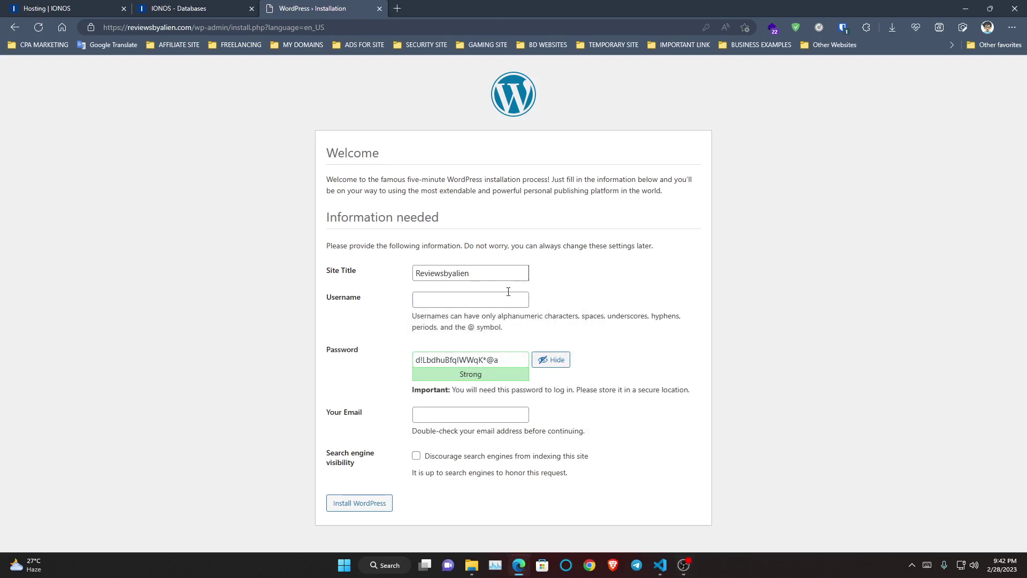
left_click(468, 297)
type("admin")
Copy the generated admin password onto a new line of the unsaved VS Code note
left_click(424, 353)
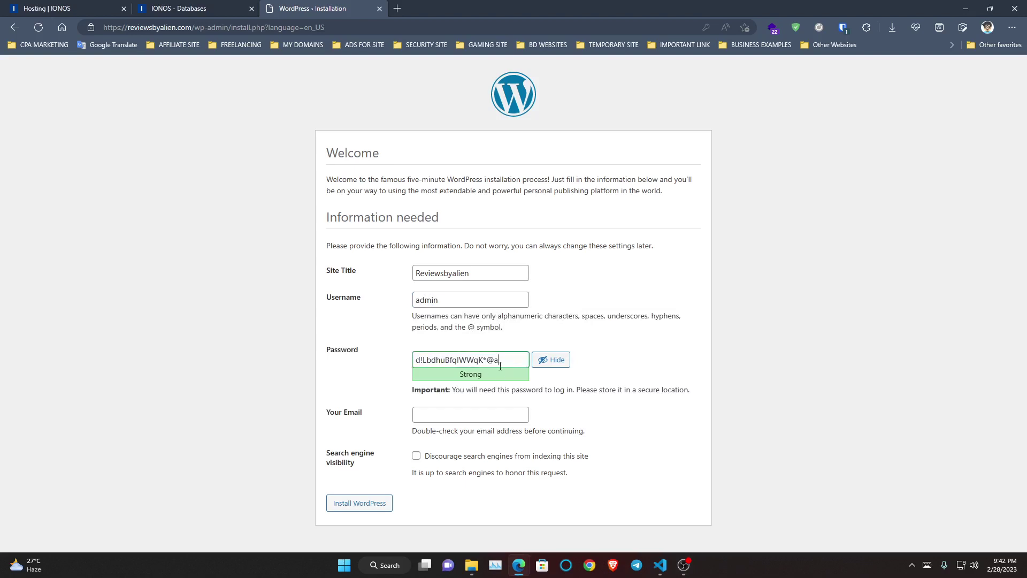
key("ctrl+a")
right_click(448, 357)
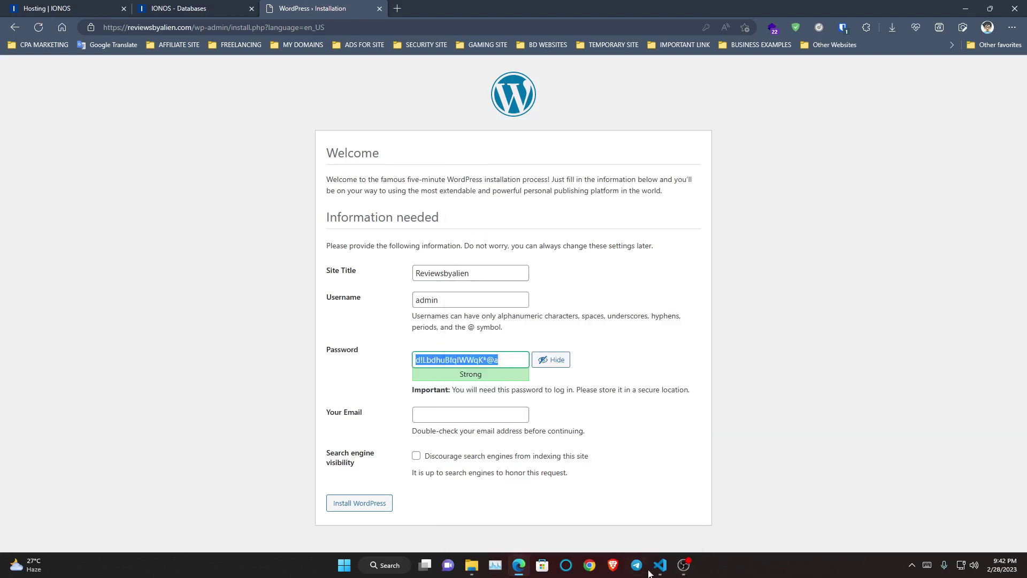
left_click(513, 234)
mouse_move(694, 566)
left_click(660, 565)
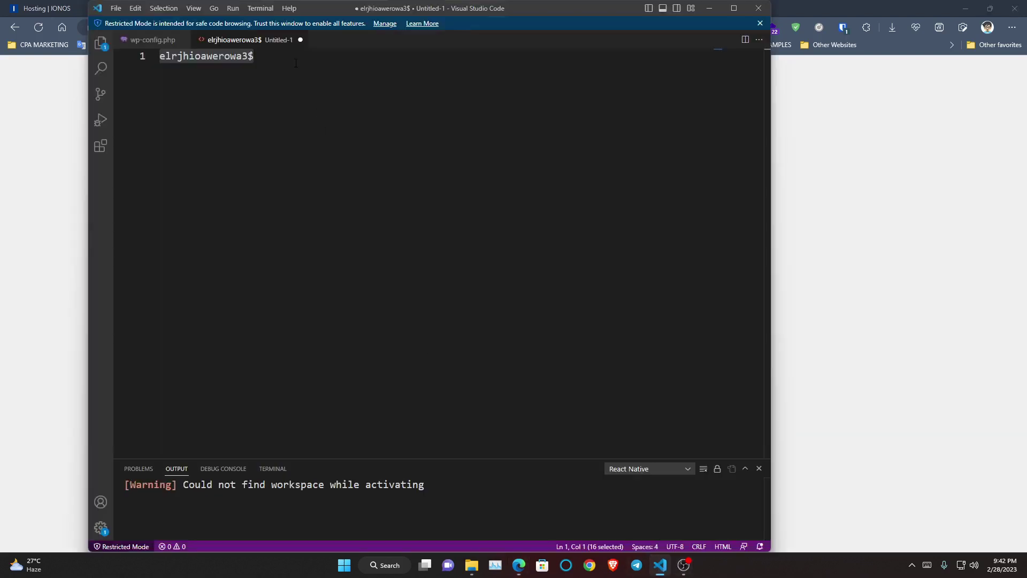
key("End")
key("Return")
key("Return")
key("Return")
key("Return")
key("ctrl+v")
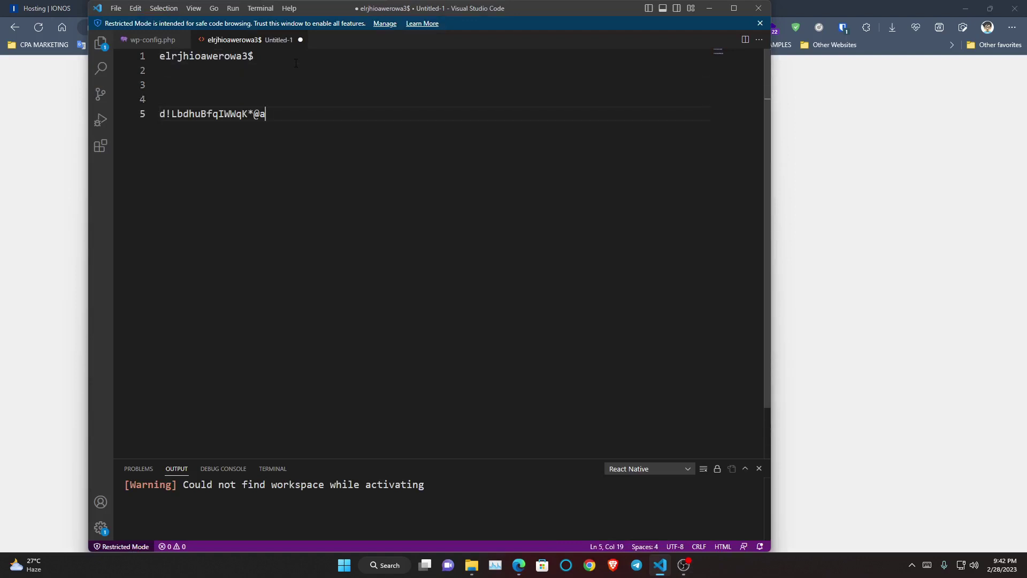
key("ctrl+s")
left_click(560, 274)
left_click(844, 278)
Enter the admin e-mail address, discourage search engine indexing, and install WordPress
left_click(465, 416)
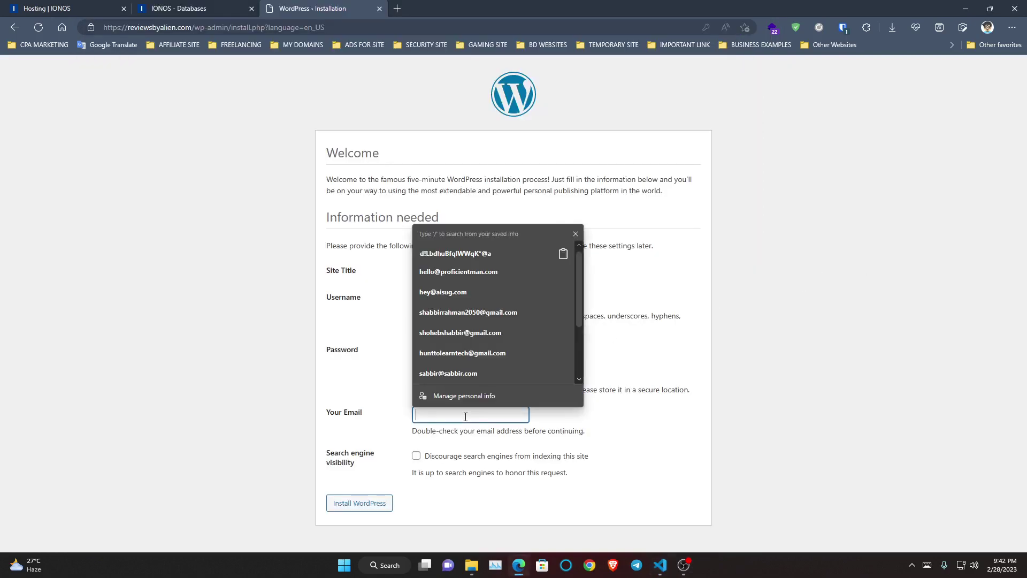
left_click(635, 340)
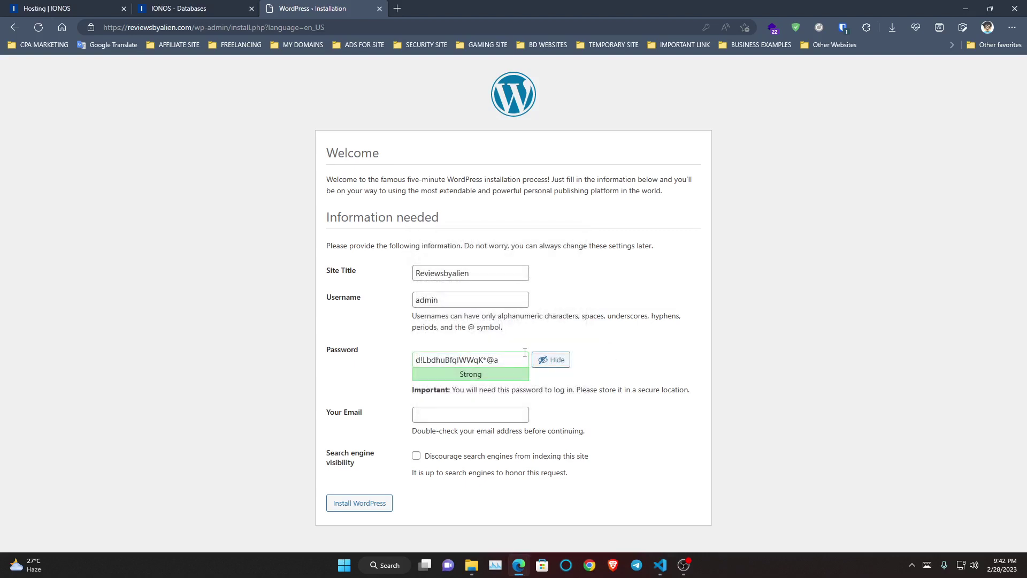
left_click(471, 413)
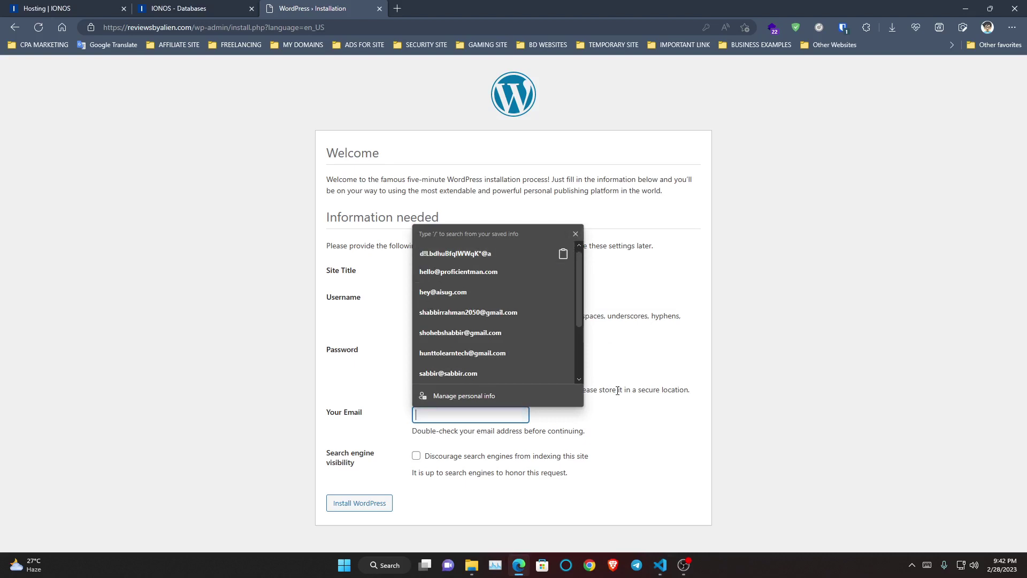
key("Escape")
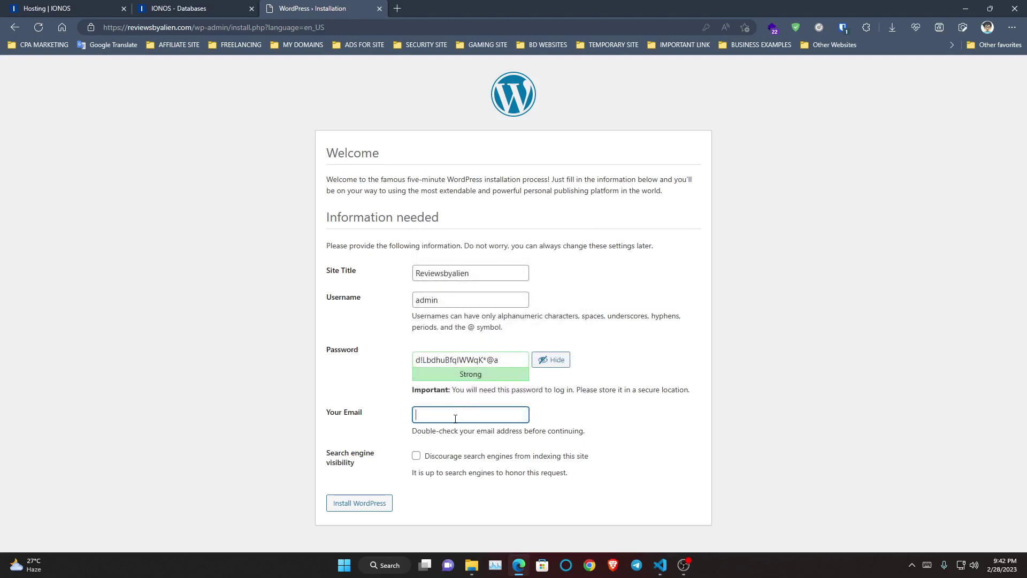
left_click(417, 456)
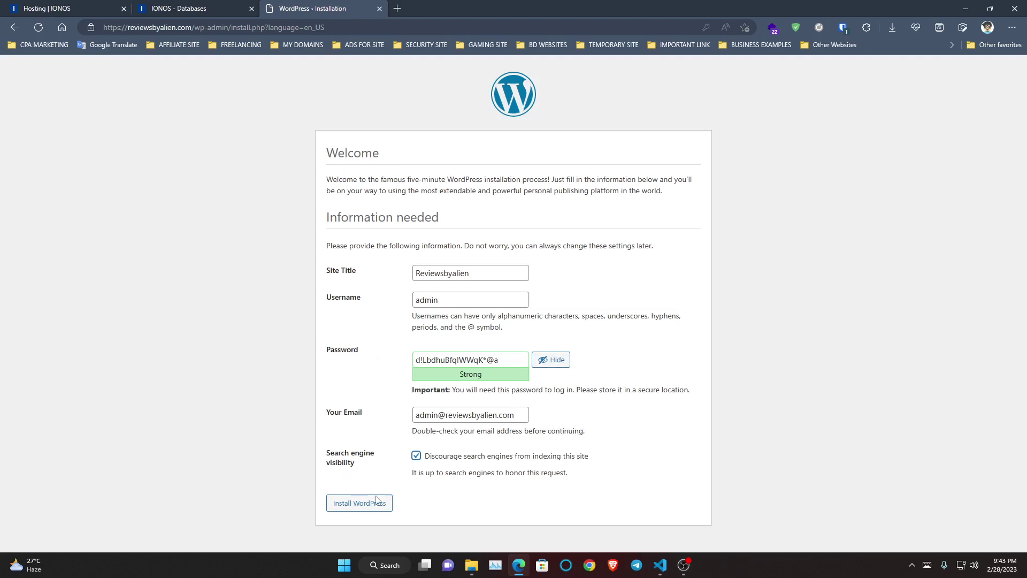
left_click(377, 501)
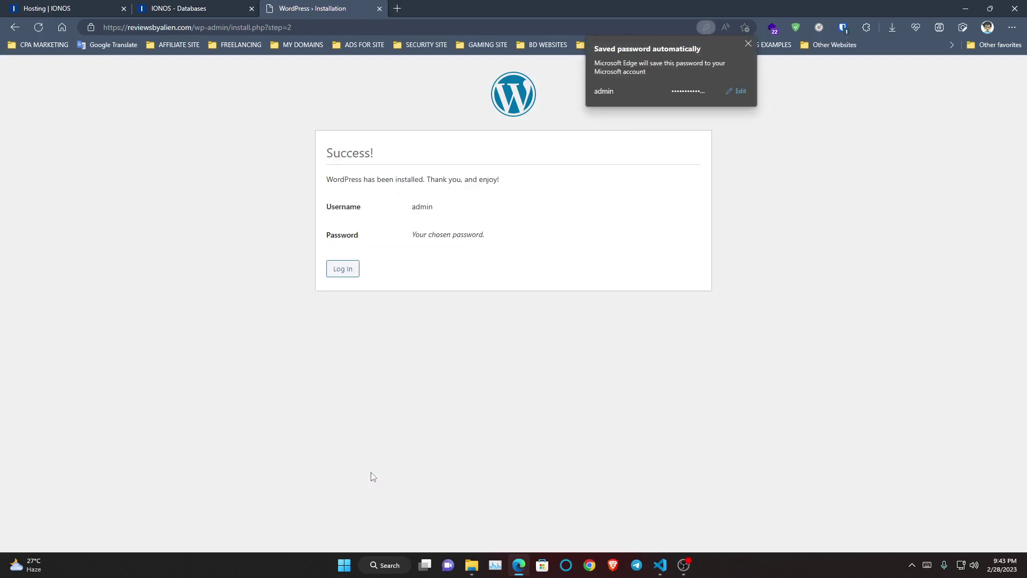
Log in as admin using the saved credentials with Remember Me ticked
left_click(341, 268)
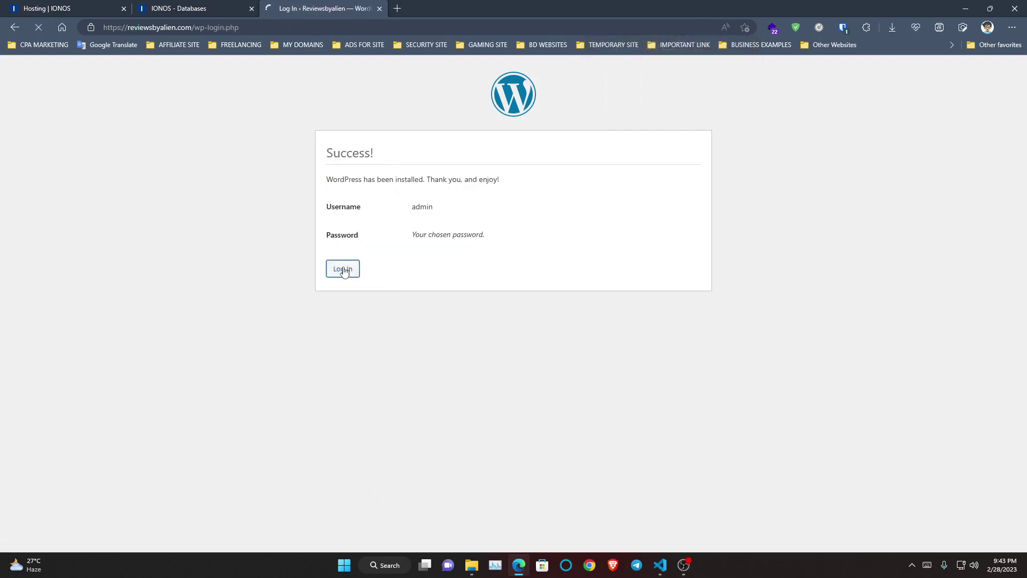
double_click(453, 206)
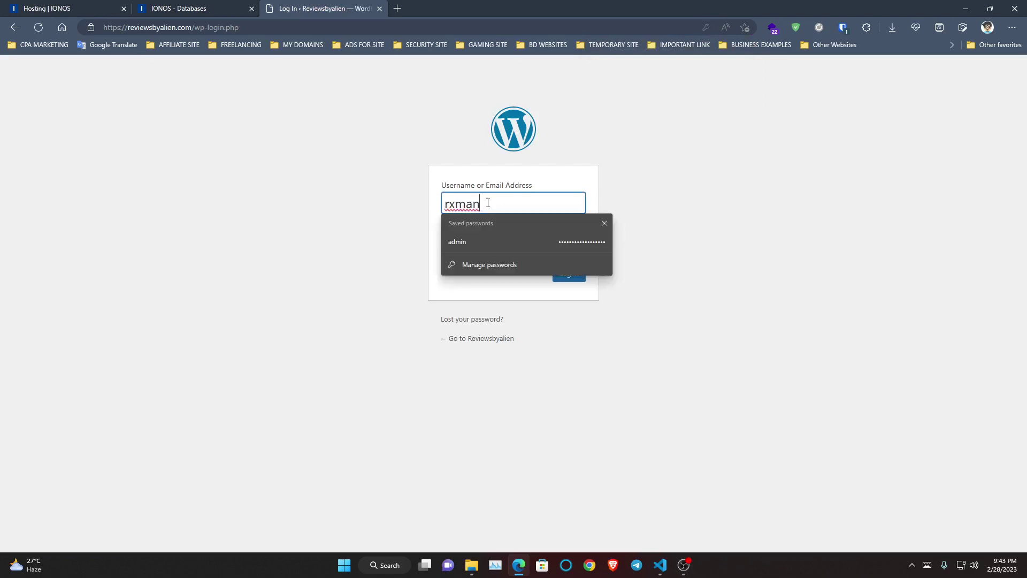
left_click(470, 240)
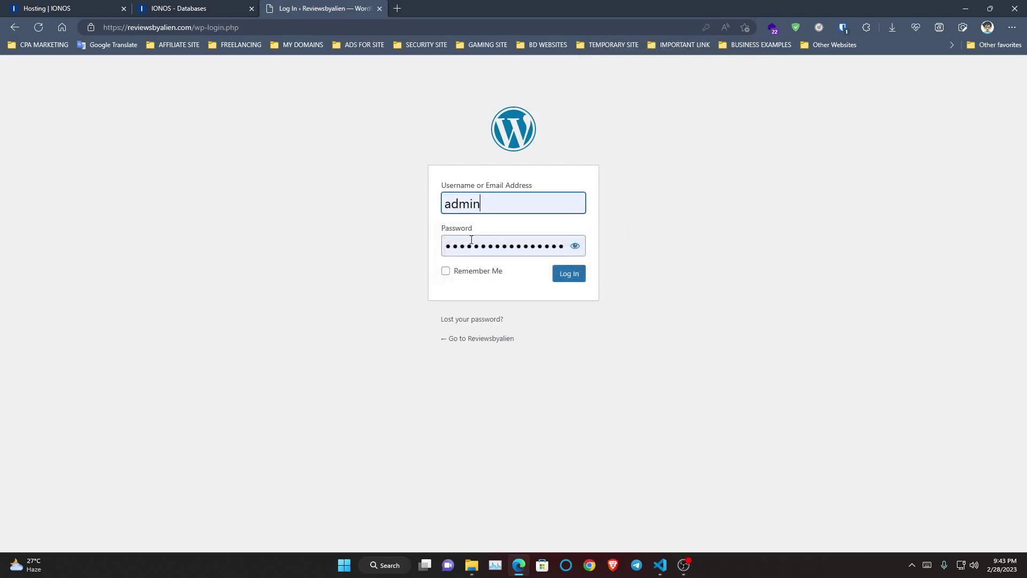
left_click(461, 272)
left_click(569, 275)
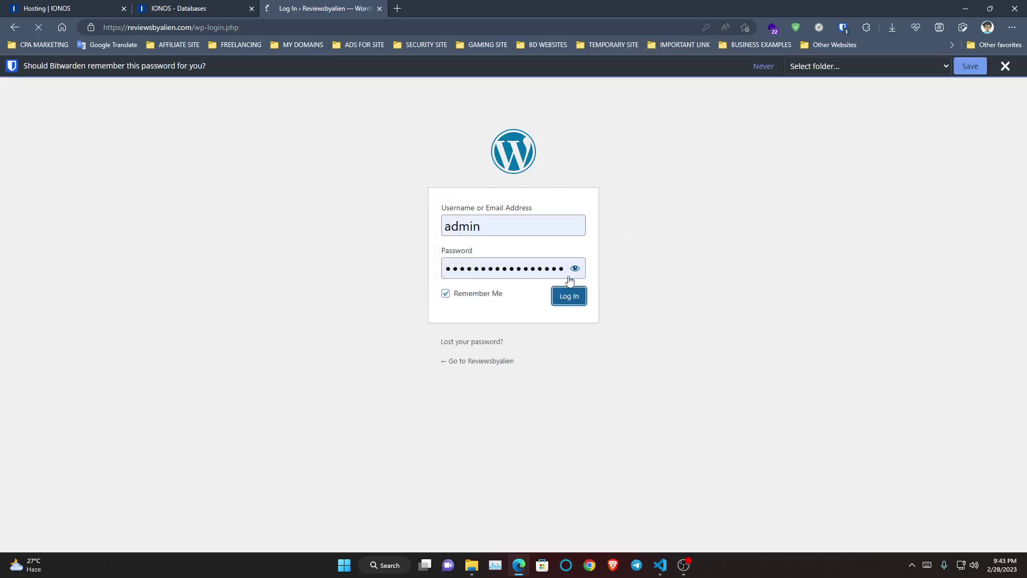
left_click(1006, 66)
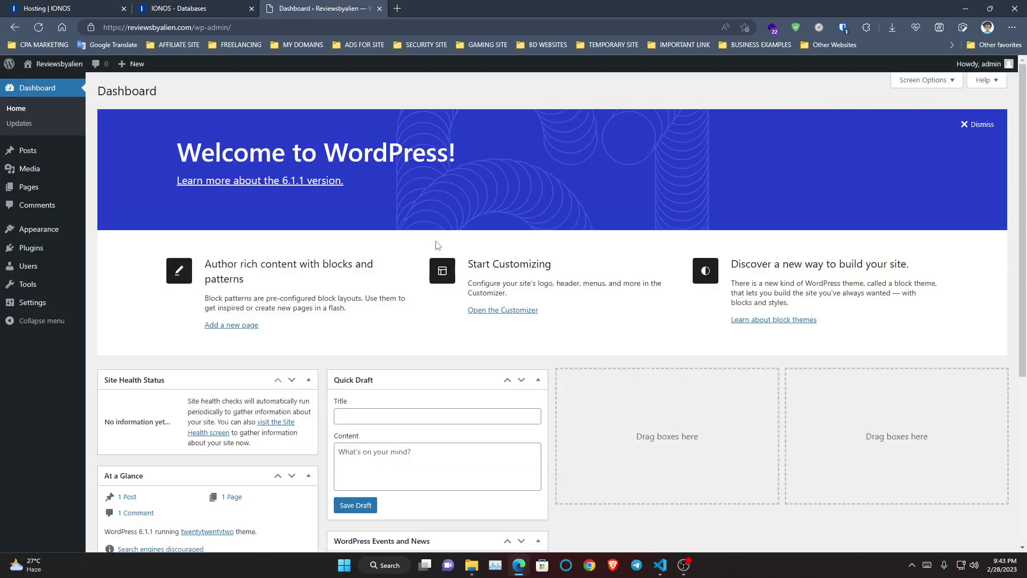
Open the live site in a new tab, then go to Appearance > Themes
right_click(48, 82)
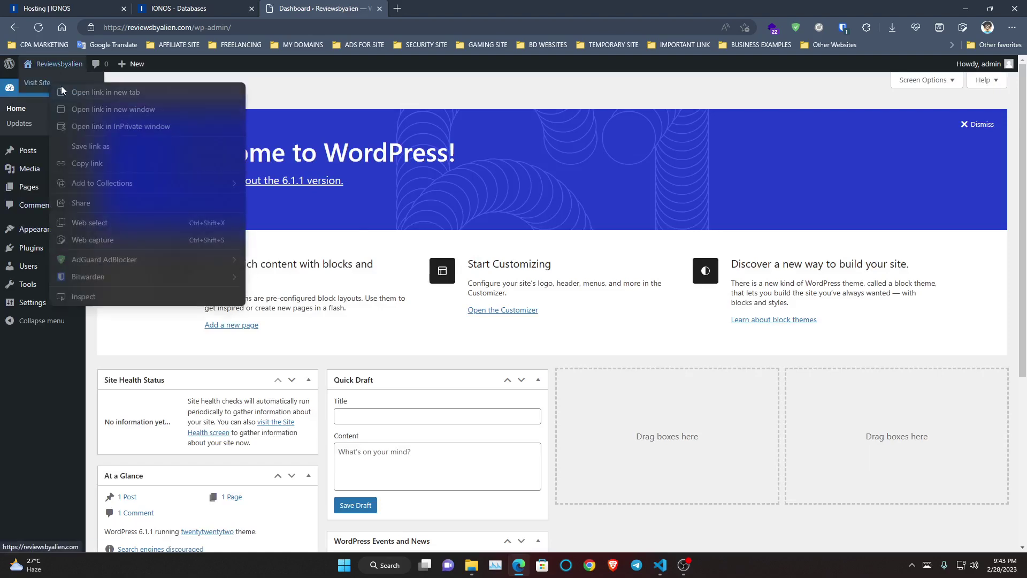
left_click(61, 86)
left_click(397, 6)
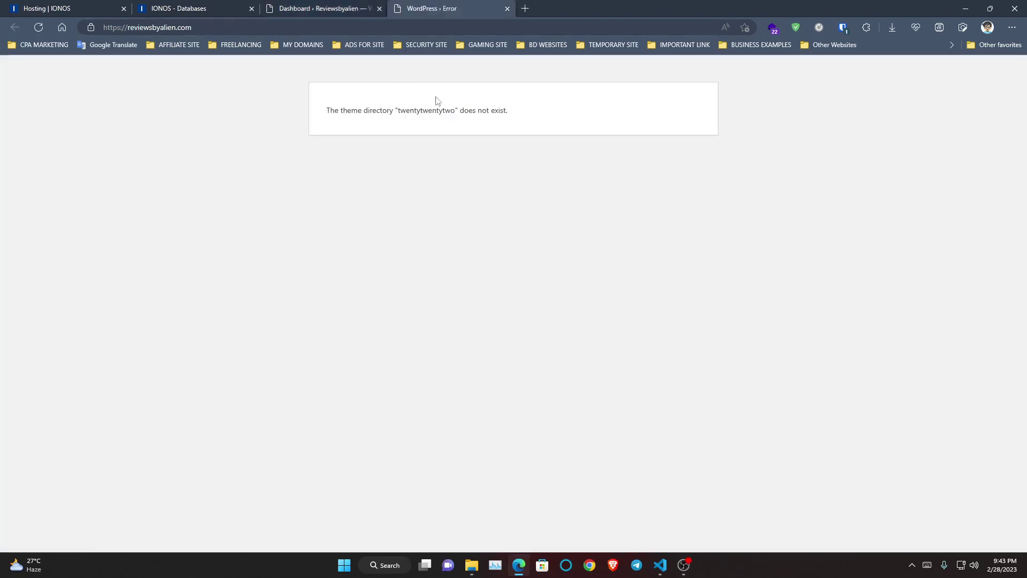
left_click(335, 5)
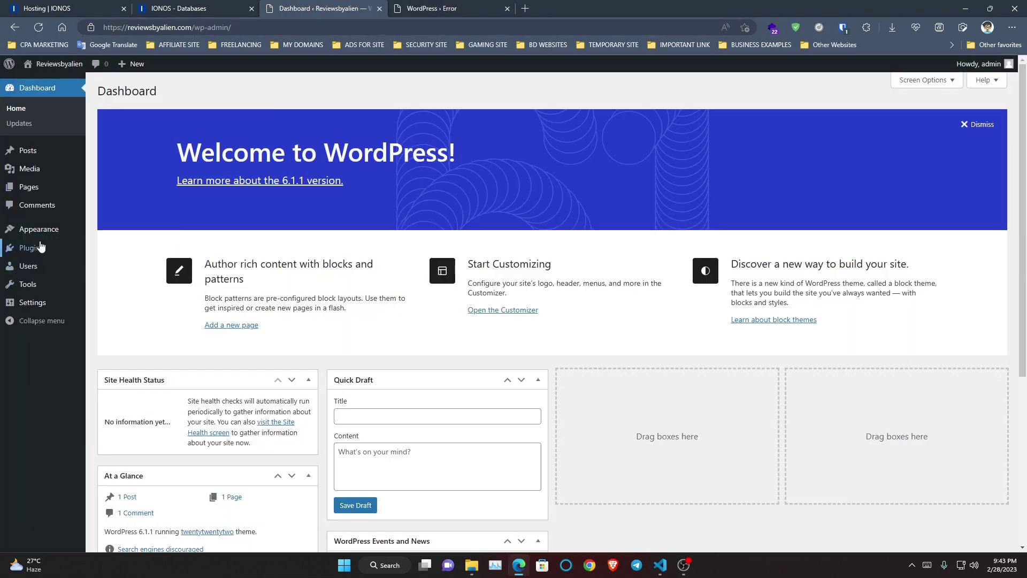
mouse_move(32, 229)
left_click(142, 236)
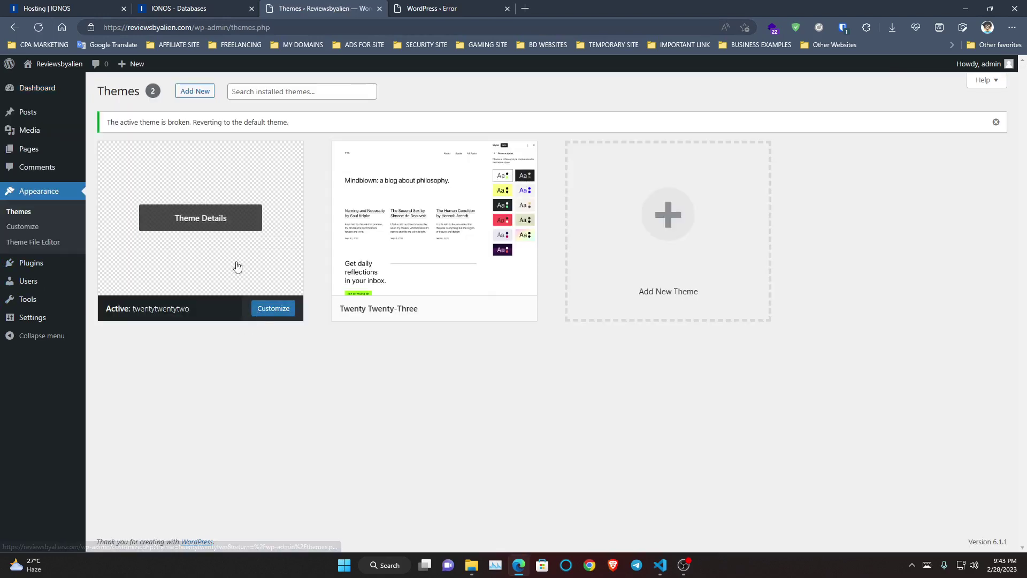
Activate the Twenty Twenty-Three theme in place of the broken twentytwentytwo
left_click(234, 253)
left_click(924, 120)
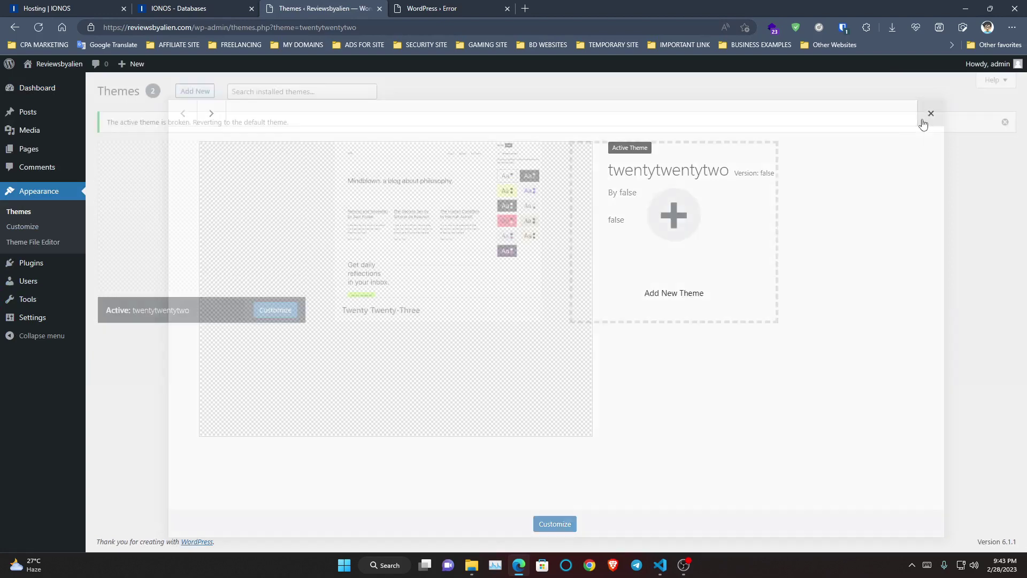
left_click(493, 215)
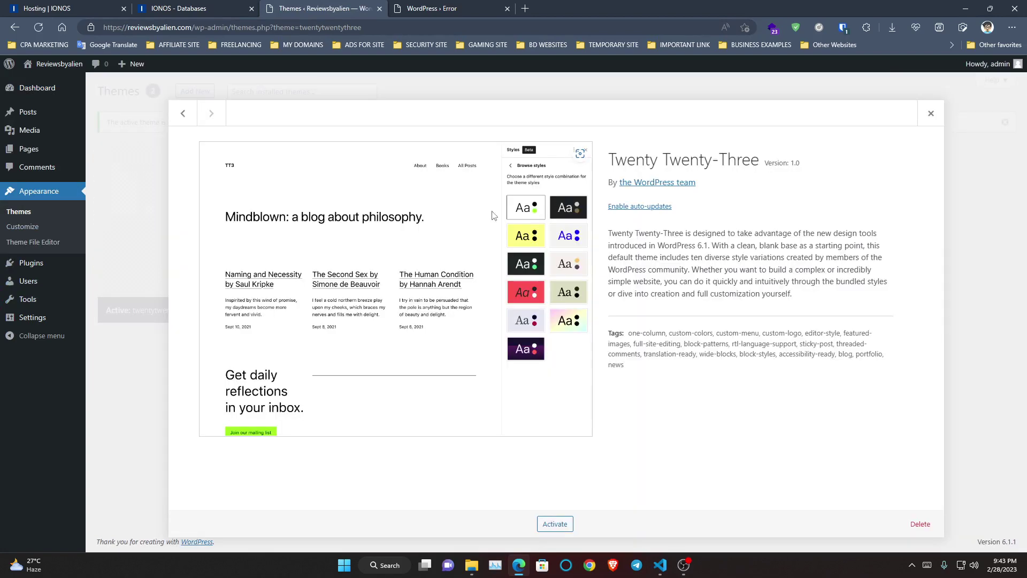
left_click(559, 525)
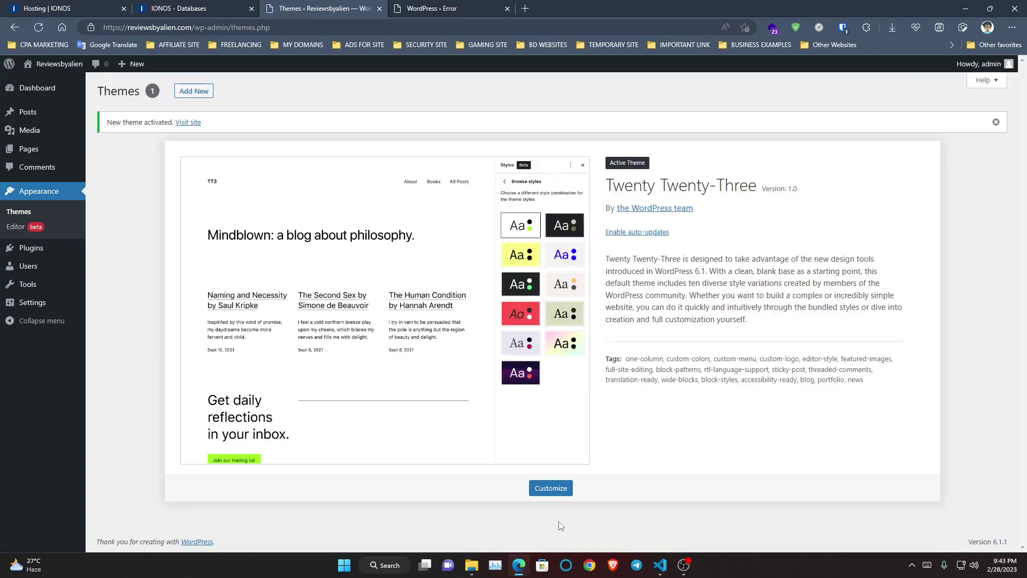
left_click(996, 122)
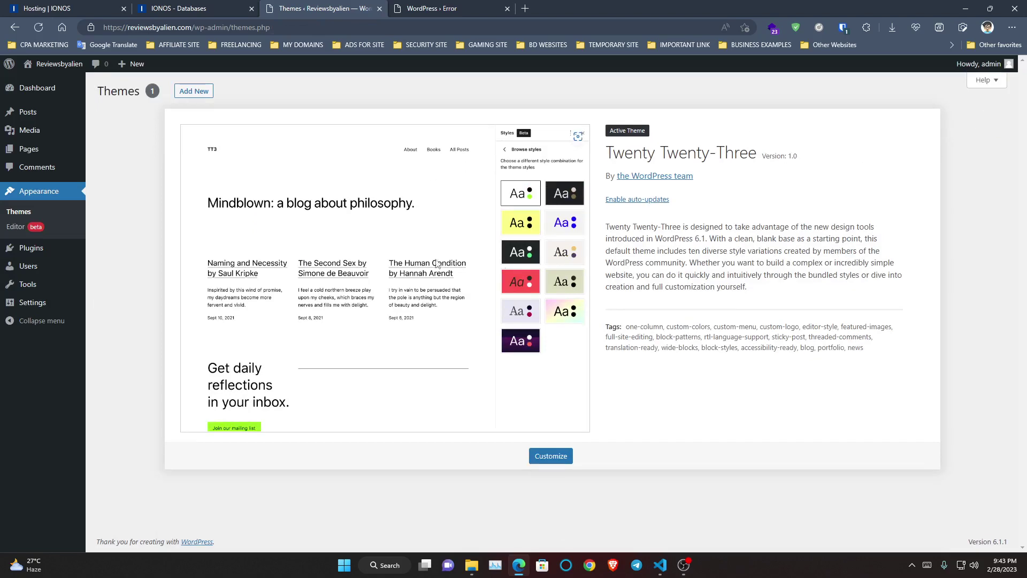
Reload the live site tab to show the homepage with the Hello world! post
left_click(450, 5)
left_click(386, 32)
key("Return")
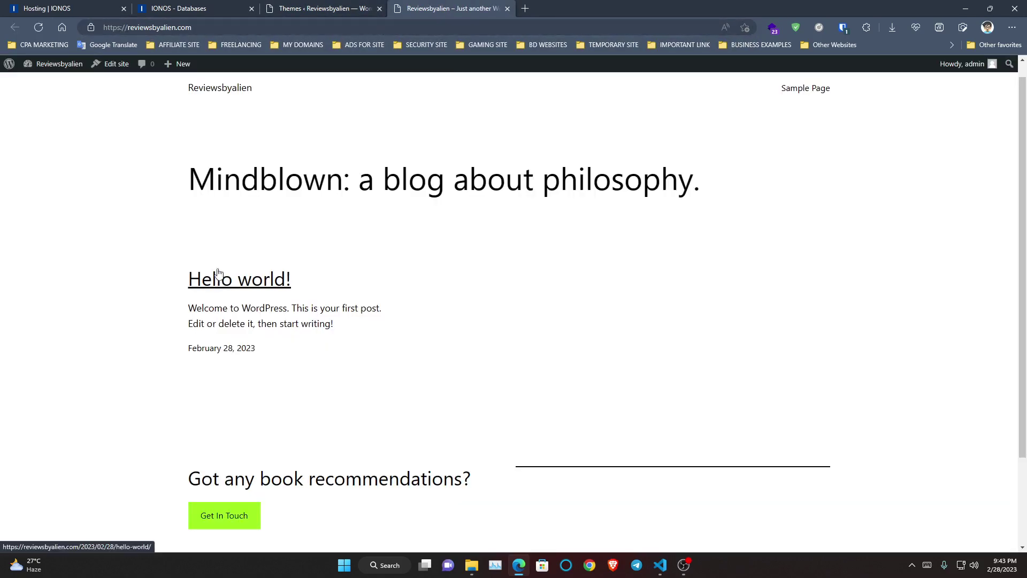
scroll(461, 385, "down", 2)
scroll(461, 383, "up", 3)
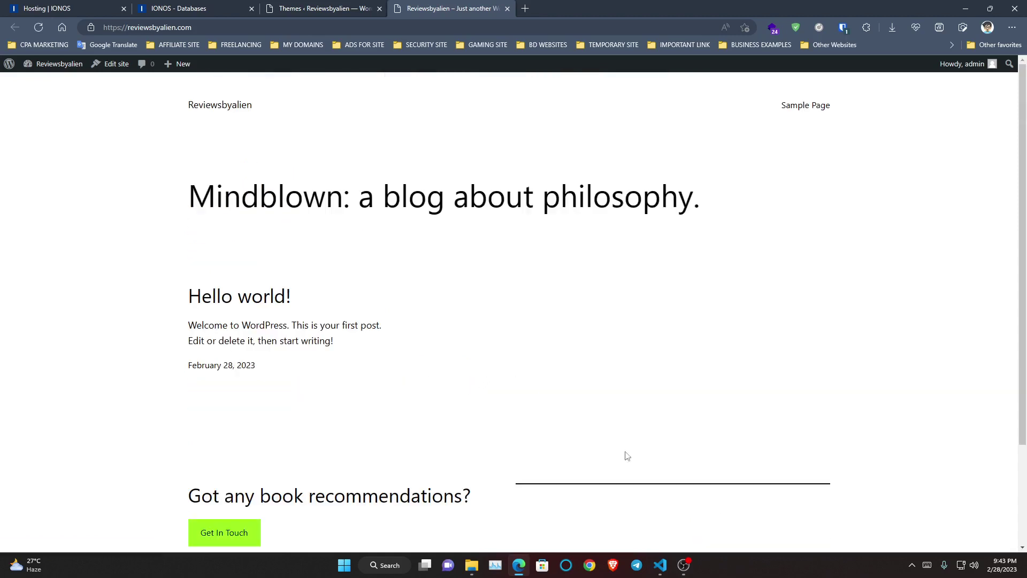